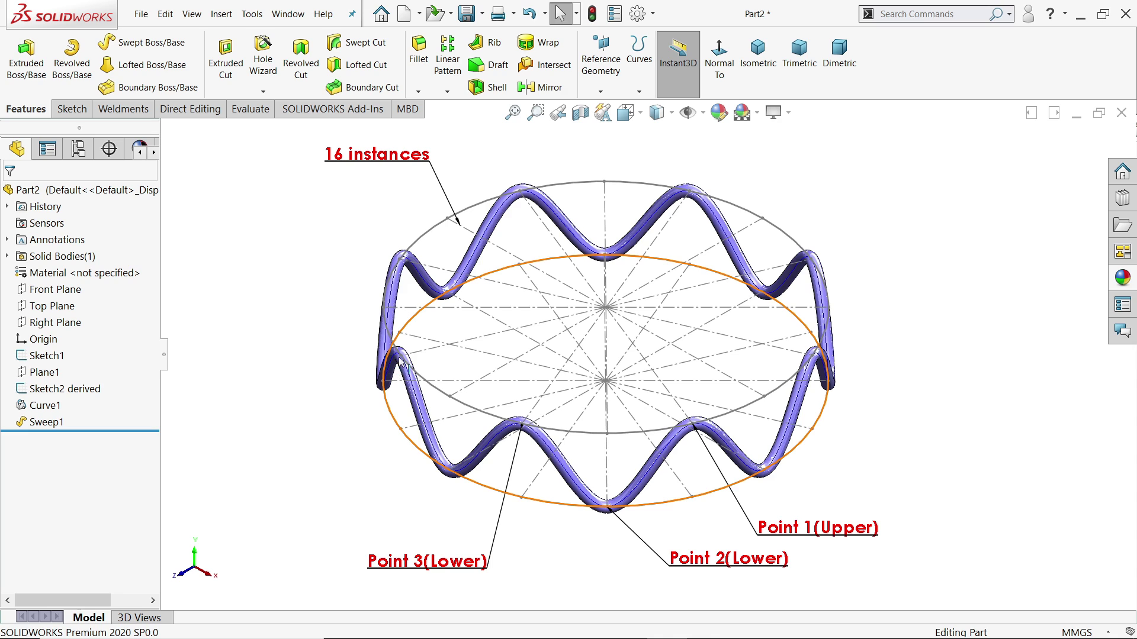
{"action": "left_click", "coordinate": [638, 95]}
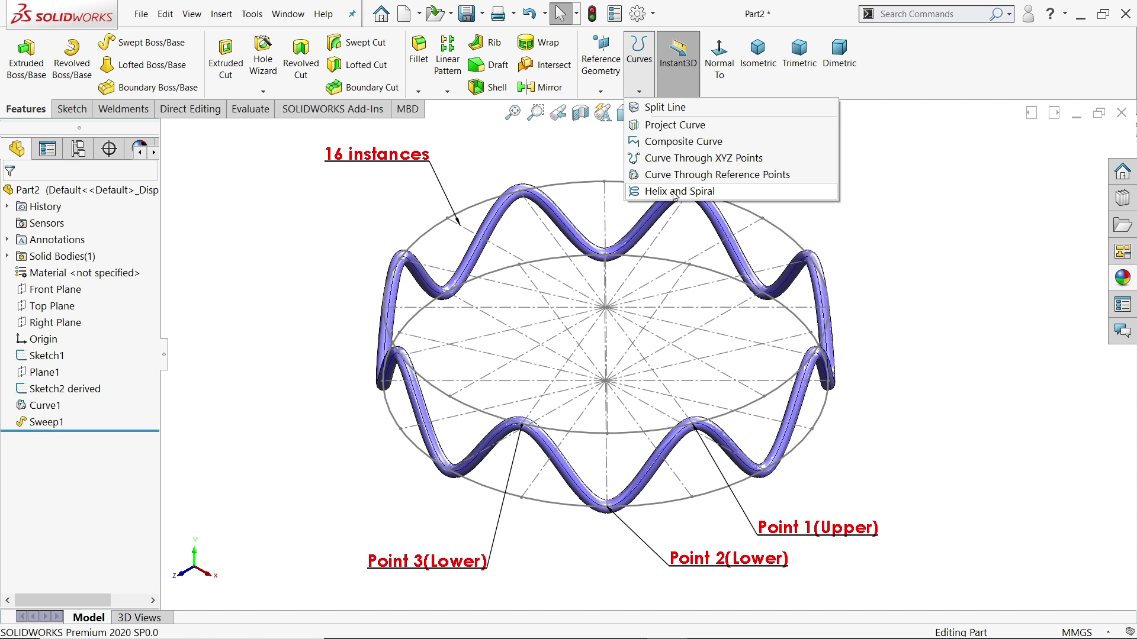
{"action": "left_click", "coordinate": [917, 308]}
{"action": "mouse_move", "coordinate": [917, 309]}
{"action": "middle_mouse_down"}
{"action": "mouse_move", "coordinate": [914, 295]}
{"action": "mouse_move", "coordinate": [917, 307]}
{"action": "middle_mouse_up"}
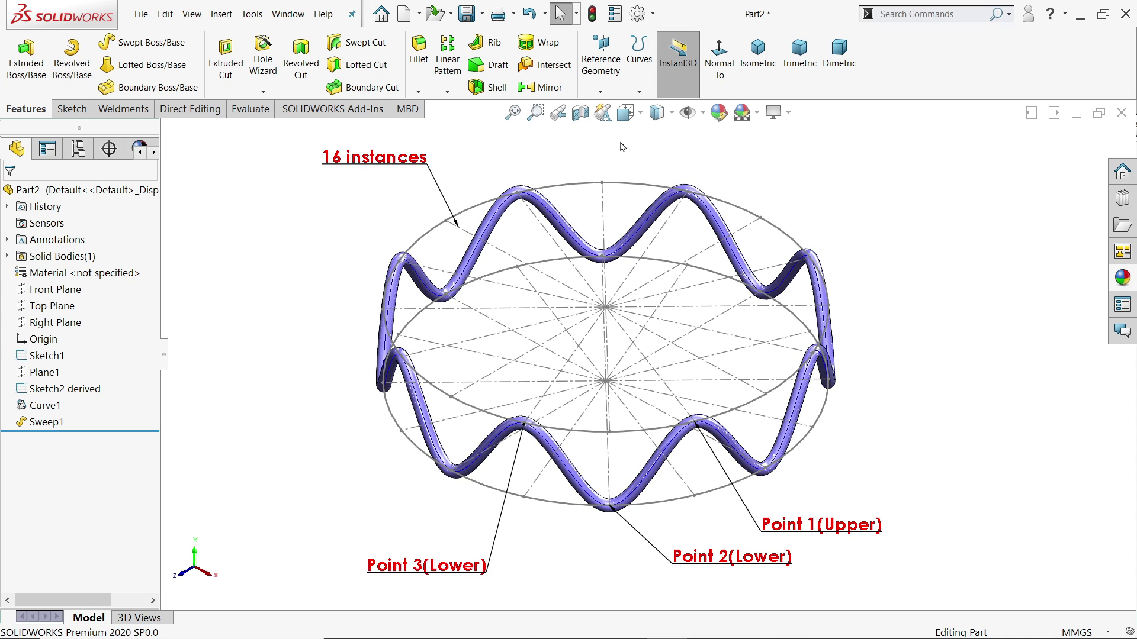
{"action": "left_click", "coordinate": [639, 90]}
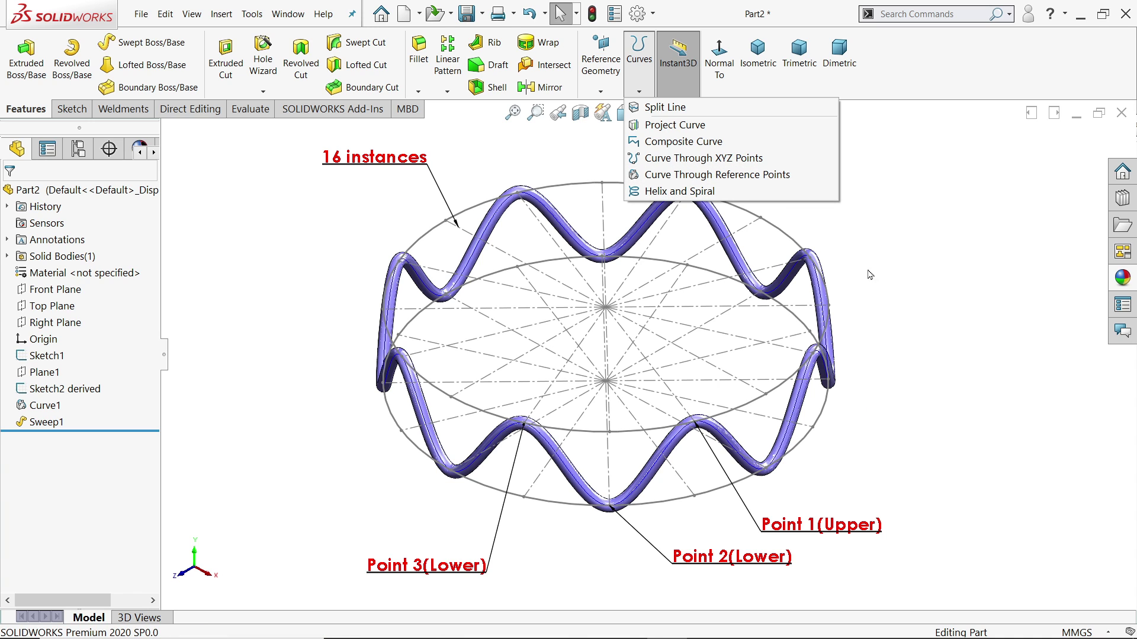
{"action": "left_click", "coordinate": [894, 296]}
Switch to the reference drawing in Photos and examine the wave ring's dimensions, curve points and notes
{"action": "key", "text": "alt+Tab"}
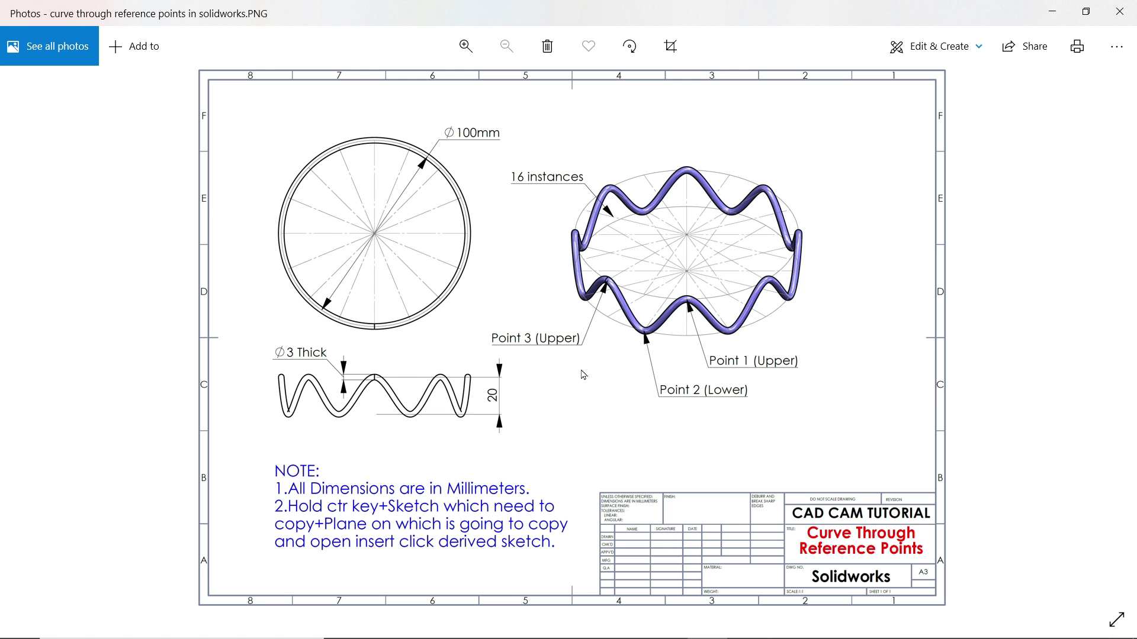
{"action": "scroll", "coordinate": [590, 321], "scroll_direction": "up", "scroll_amount": 2}
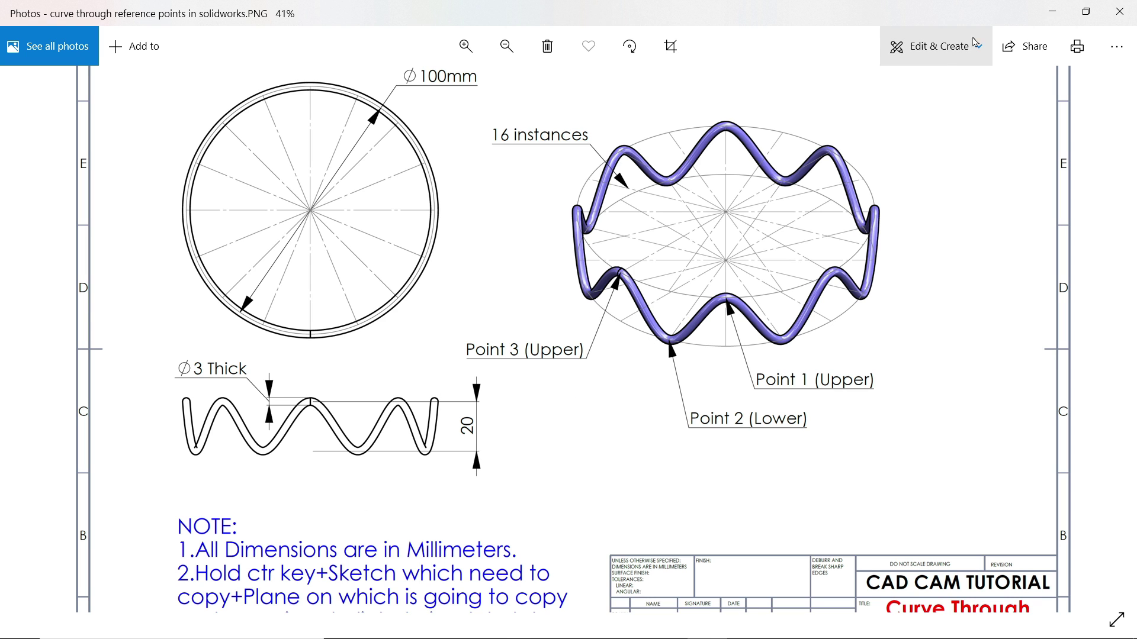
{"action": "left_click", "coordinate": [1053, 14]}
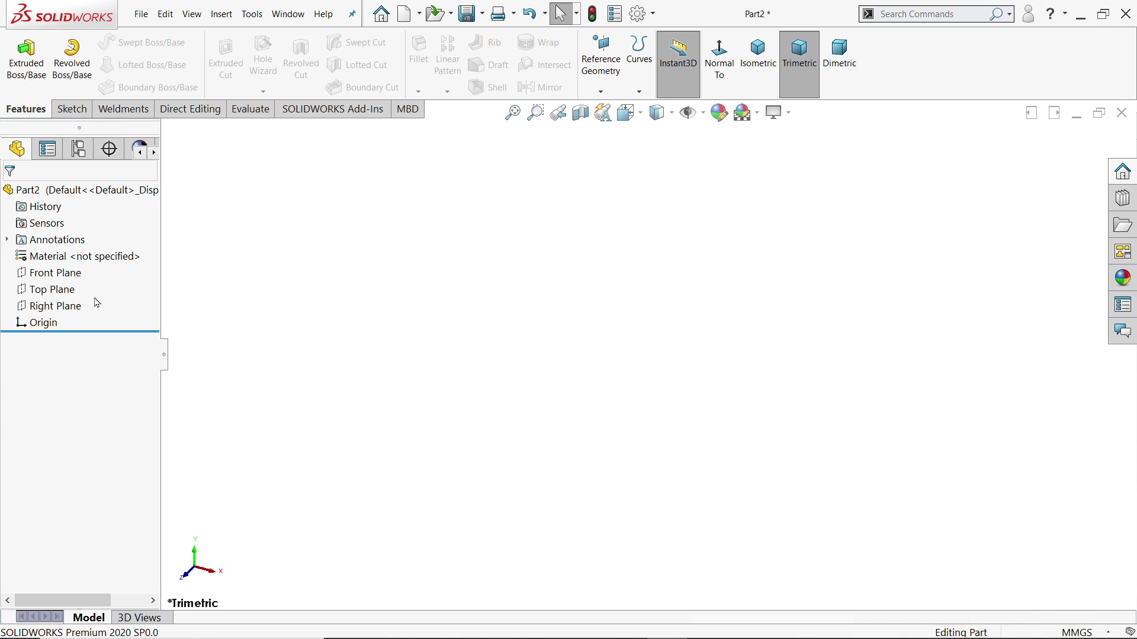
Sketch a 100 mm diameter circle centred on the origin on the Top Plane
{"action": "left_click", "coordinate": [54, 289]}
{"action": "left_click", "coordinate": [74, 273]}
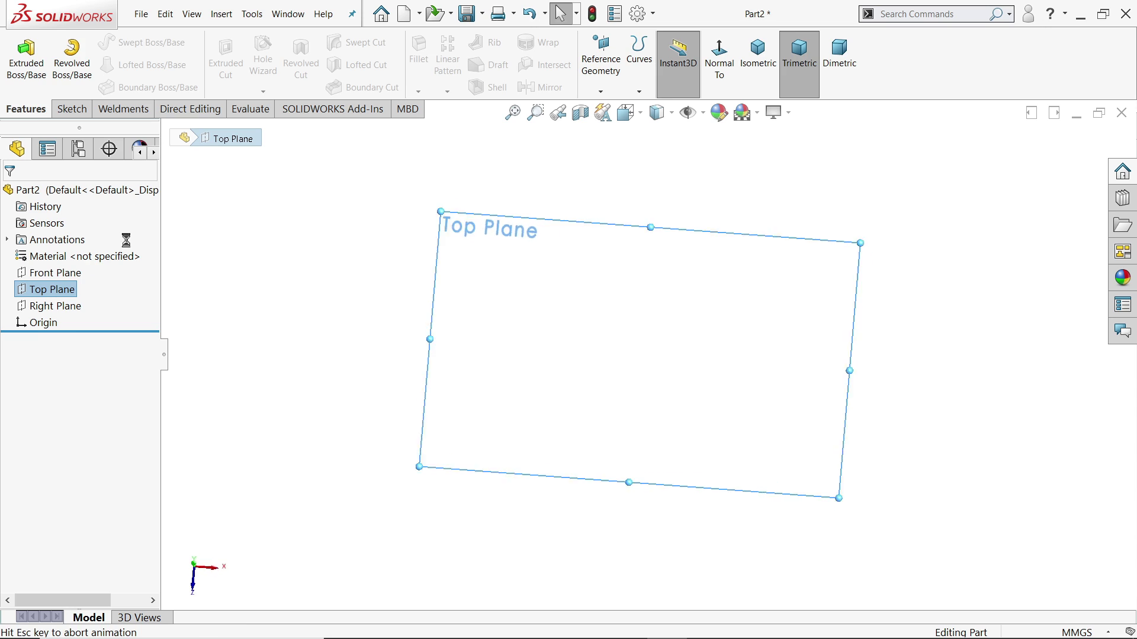
{"action": "left_click", "coordinate": [127, 41]}
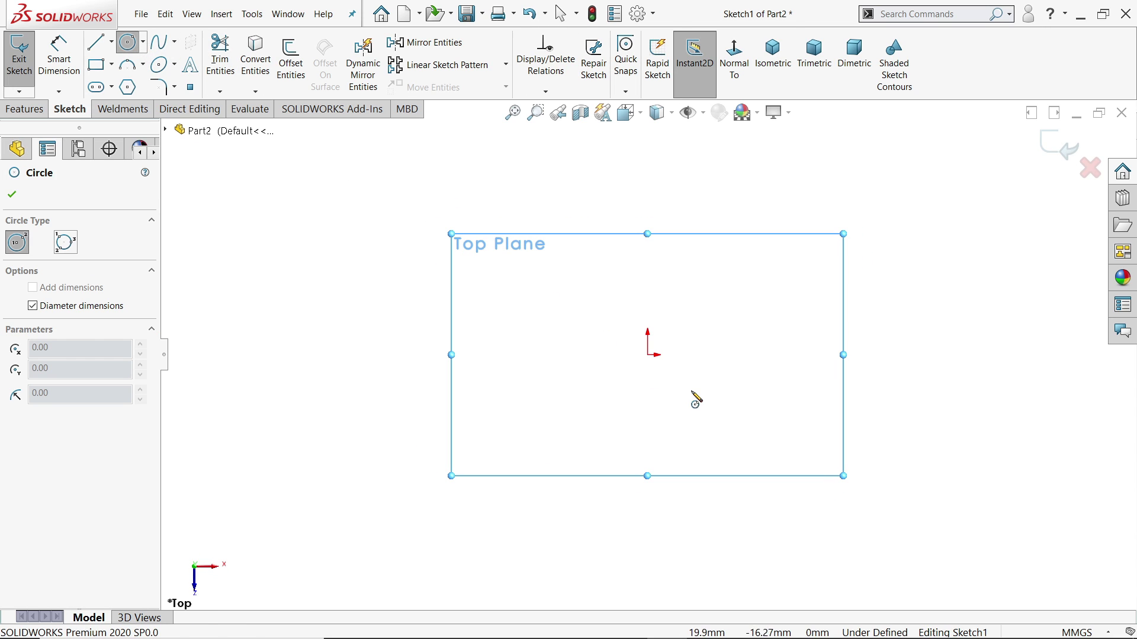
{"action": "left_click", "coordinate": [648, 355]}
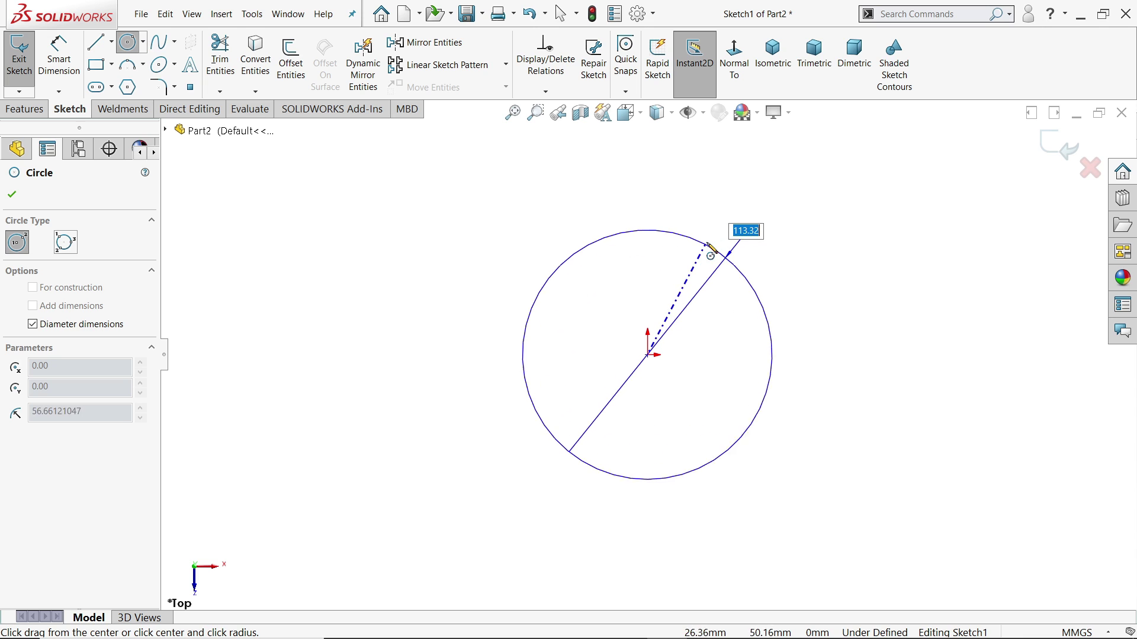
{"action": "type", "text": "100"}
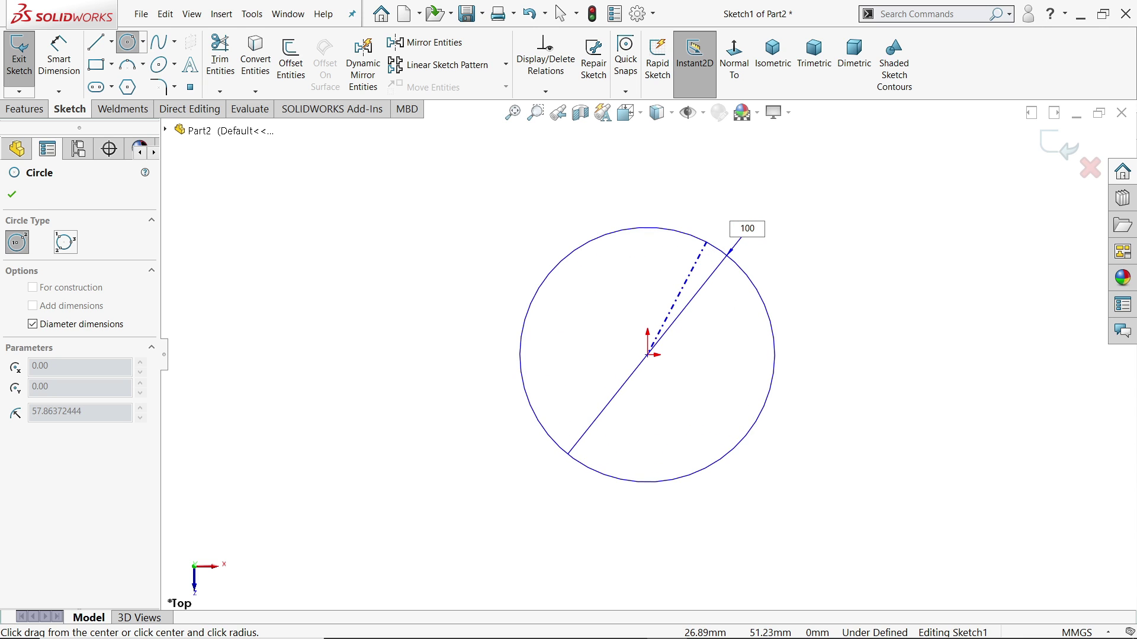
{"action": "key", "text": "Return"}
{"action": "key", "text": "Escape"}
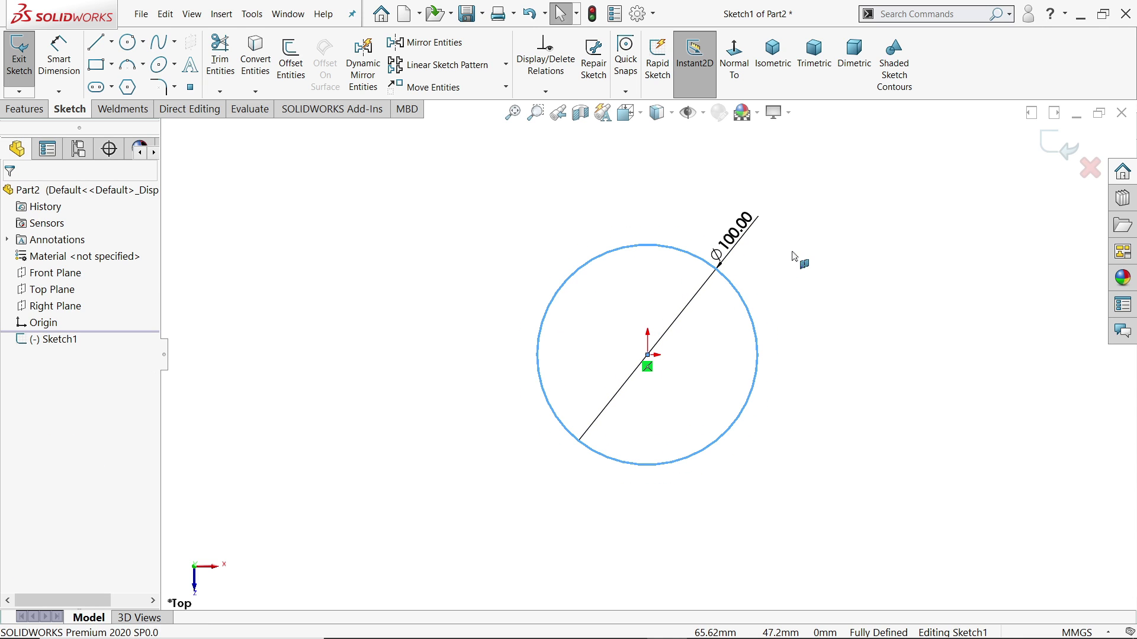
Draw a horizontal construction line from the circle's centre to its circumference
{"action": "scroll", "coordinate": [752, 314], "scroll_direction": "down", "scroll_amount": 3}
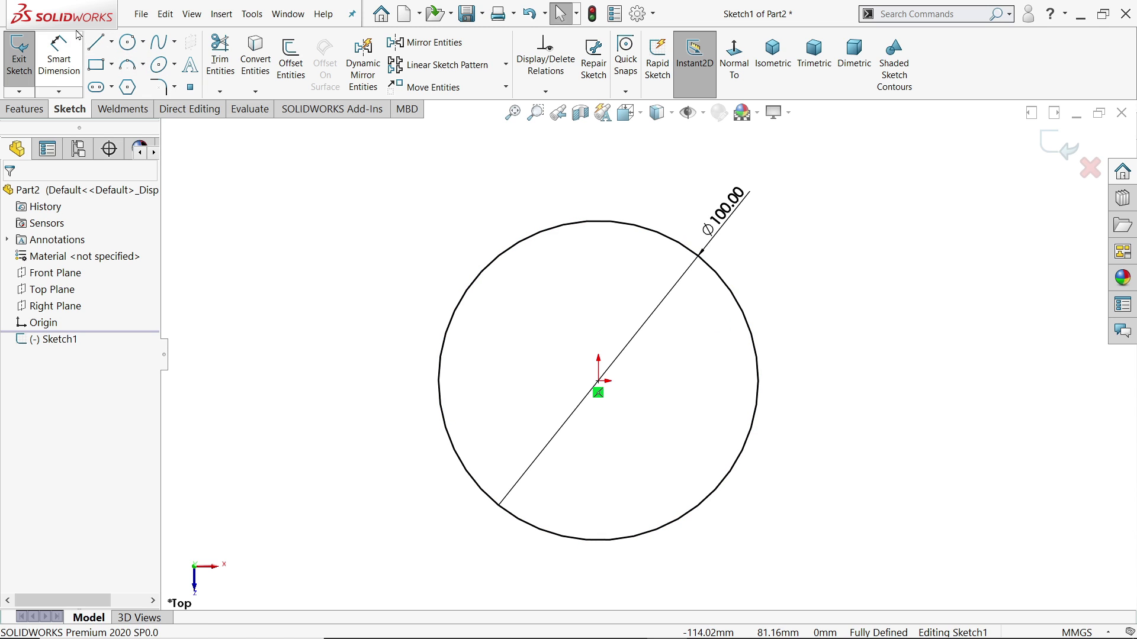
{"action": "left_click", "coordinate": [112, 42]}
{"action": "left_click", "coordinate": [119, 79]}
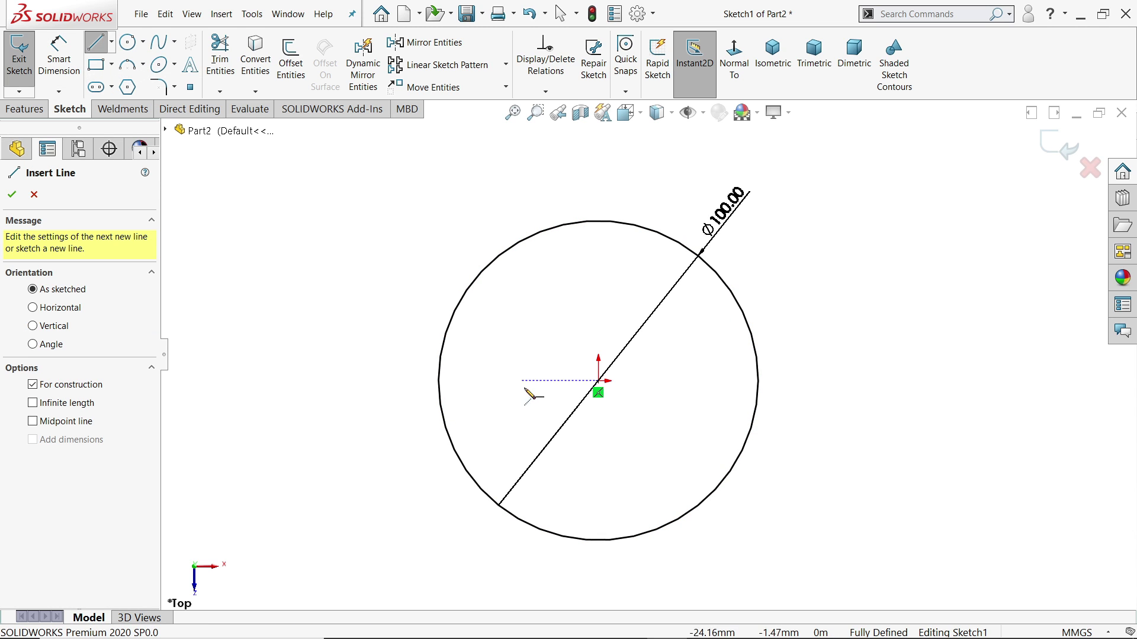
{"action": "left_click", "coordinate": [598, 381]}
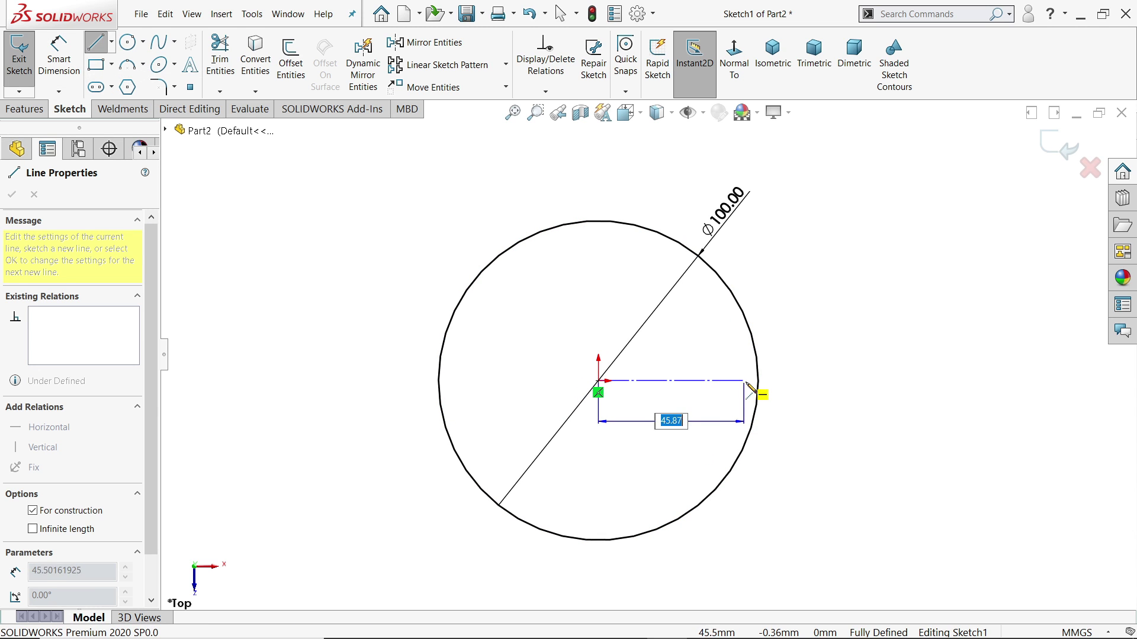
{"action": "left_click", "coordinate": [758, 380]}
{"action": "right_click", "coordinate": [790, 325]}
{"action": "left_click", "coordinate": [806, 328]}
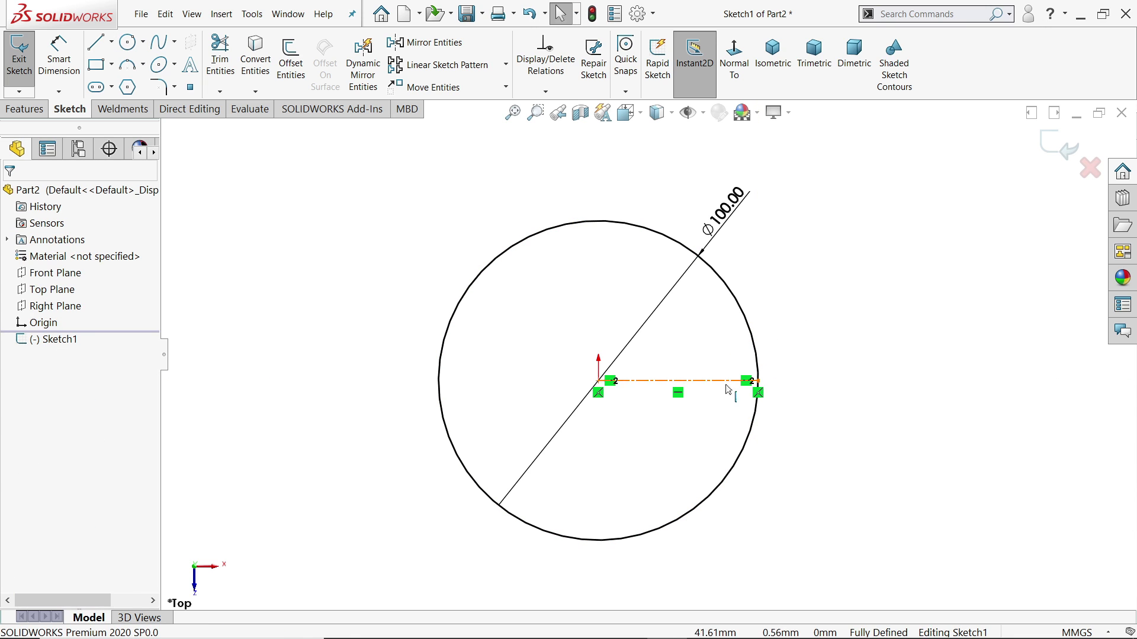
Create a circular sketch pattern of the construction line about the origin with 16 equally spaced instances over 360 degrees, and exit the sketch
{"action": "left_click", "coordinate": [506, 65]}
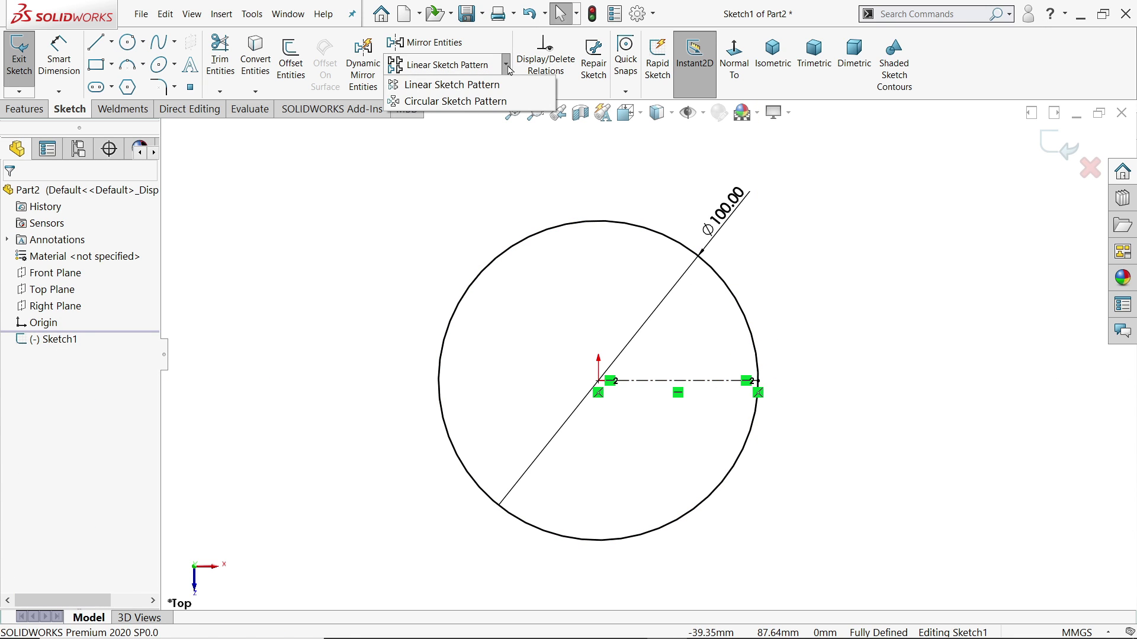
{"action": "left_click", "coordinate": [506, 104]}
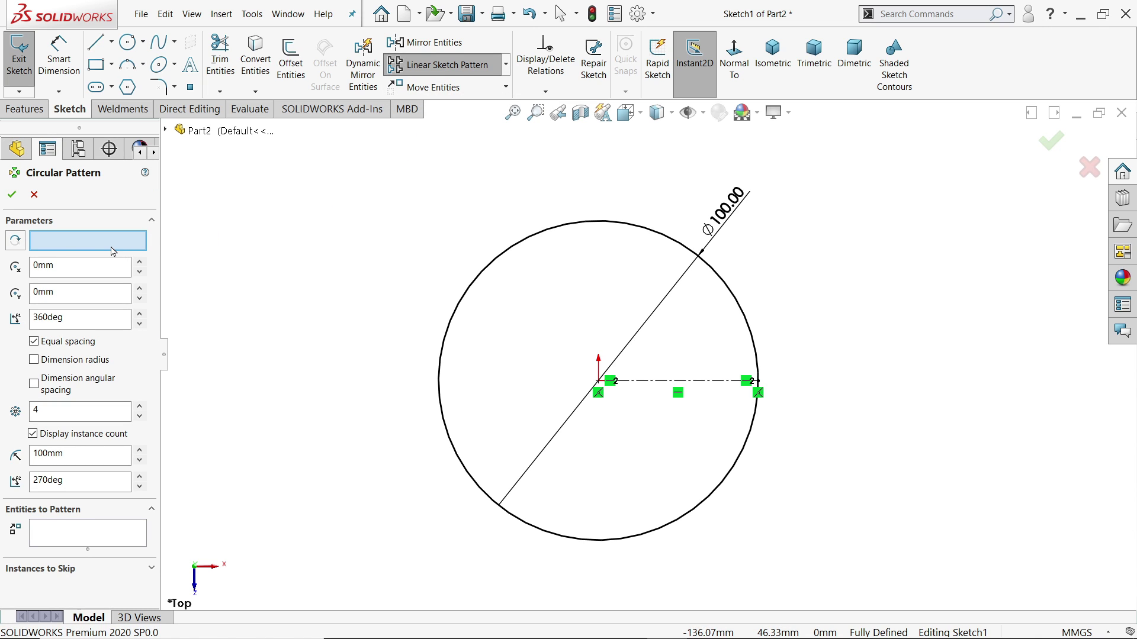
{"action": "left_click", "coordinate": [56, 537]}
{"action": "left_click", "coordinate": [660, 381]}
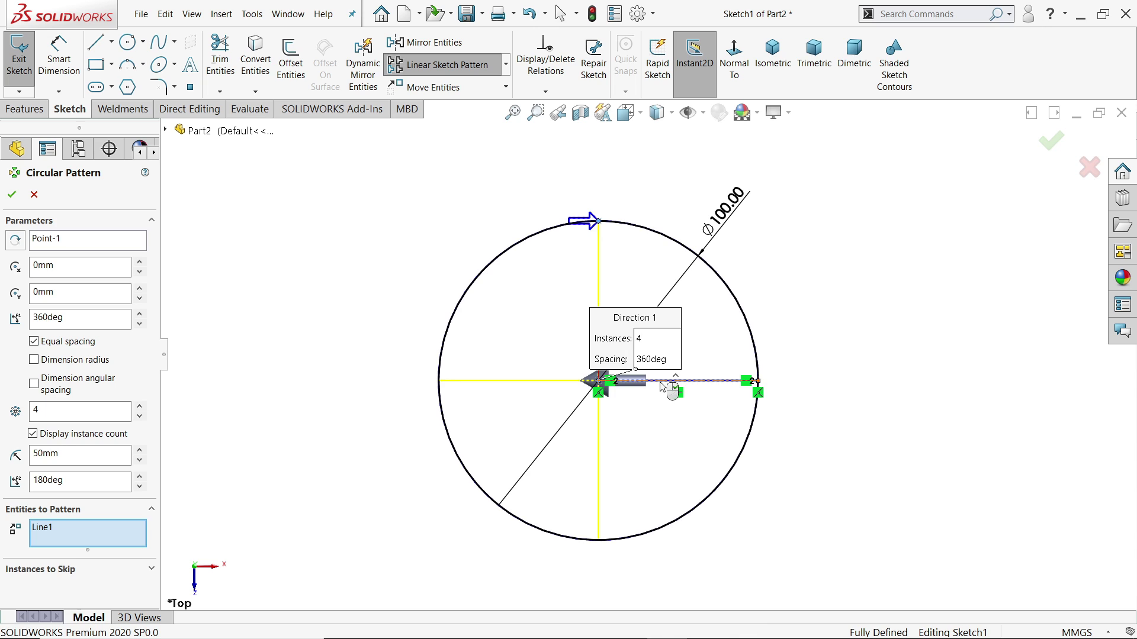
{"action": "left_click_drag", "start_coordinate": [89, 317], "coordinate": [16, 317]}
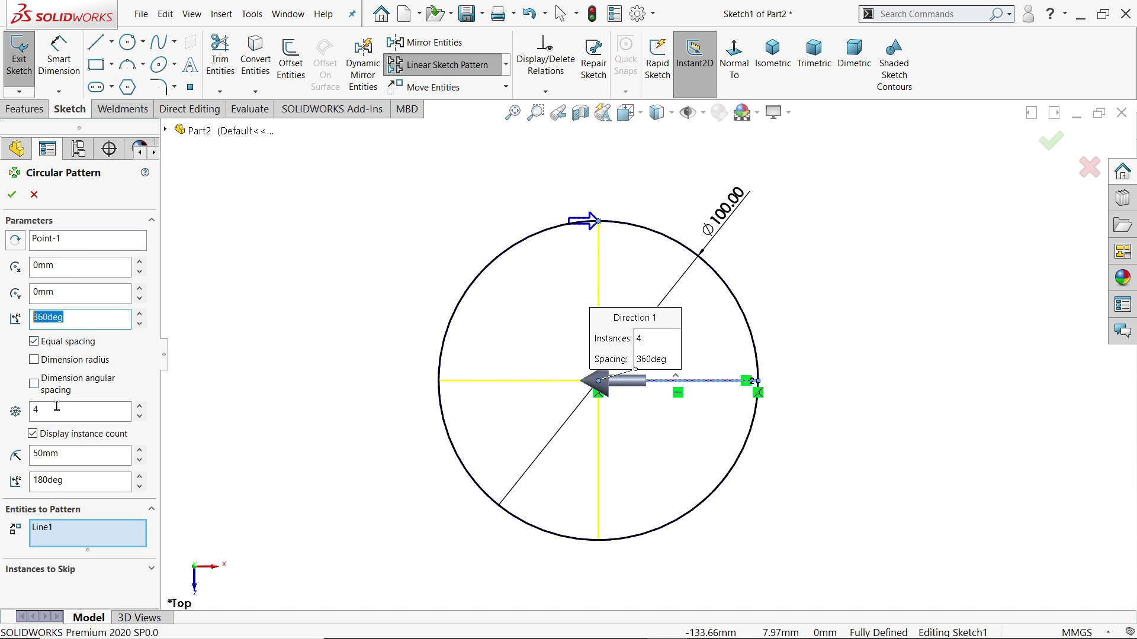
{"action": "left_click_drag", "start_coordinate": [57, 410], "coordinate": [33, 409]}
{"action": "type", "text": "16"}
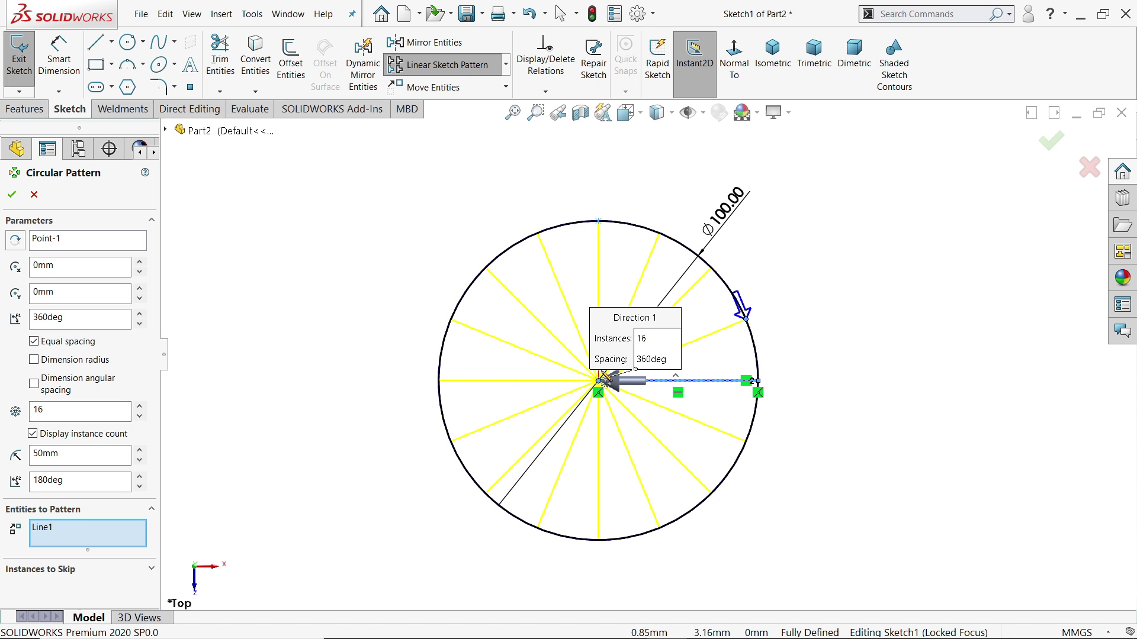
{"action": "scroll", "coordinate": [599, 379], "scroll_direction": "down", "scroll_amount": 1}
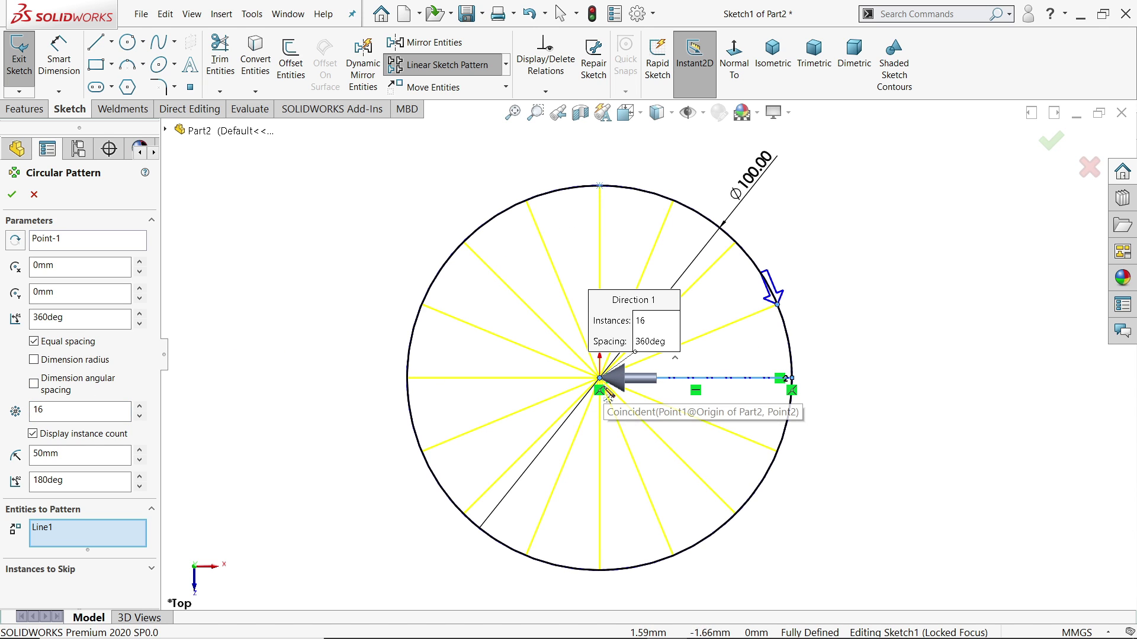
{"action": "left_click", "coordinate": [11, 194]}
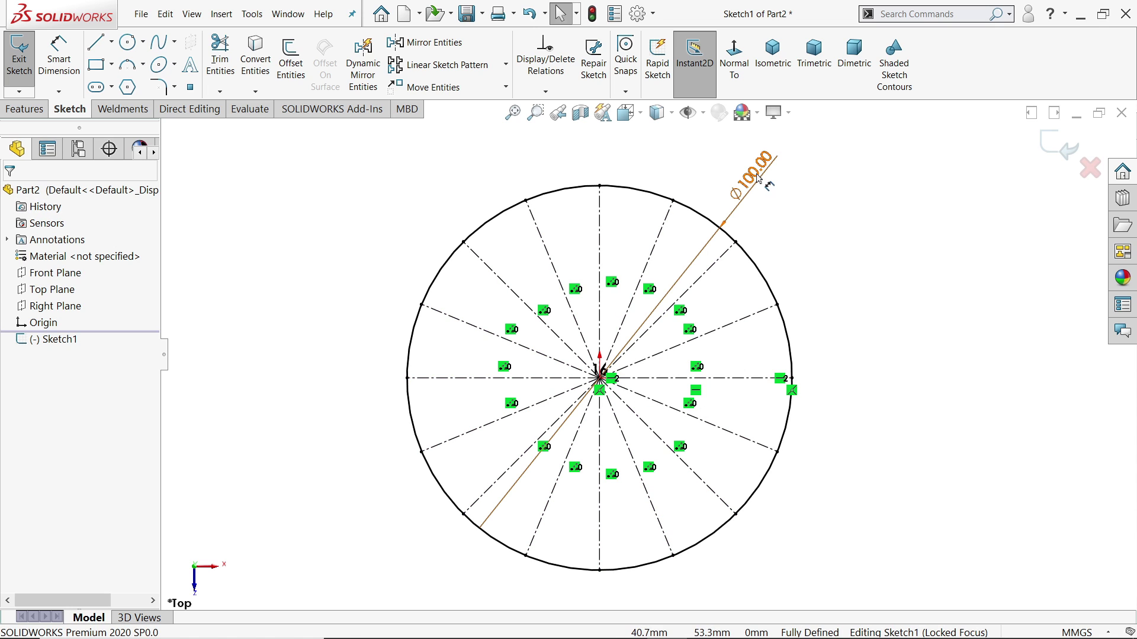
{"action": "left_click", "coordinate": [1054, 153]}
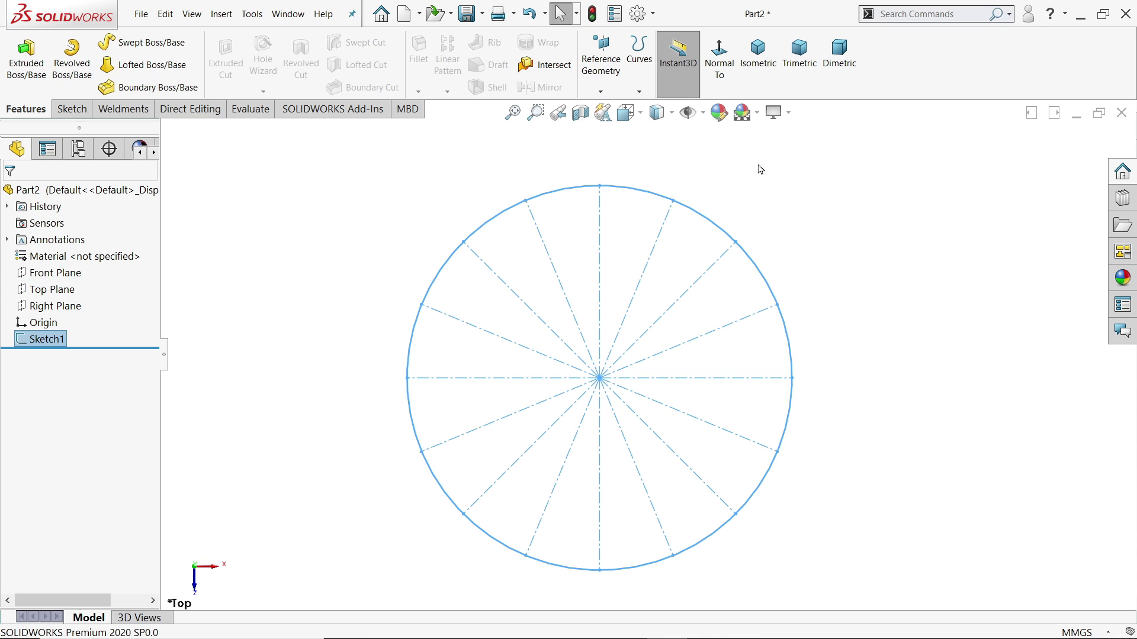
Create a reference plane offset 20 mm above the Top Plane
{"action": "key", "text": "ctrl+7"}
{"action": "left_click", "coordinate": [52, 289]}
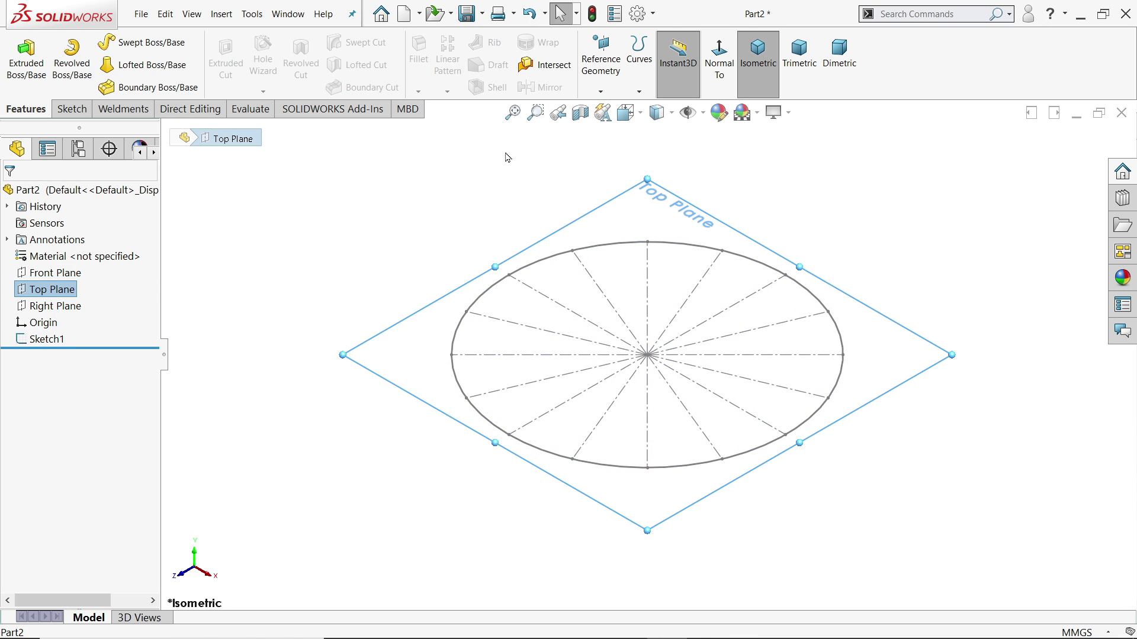
{"action": "left_click", "coordinate": [600, 90]}
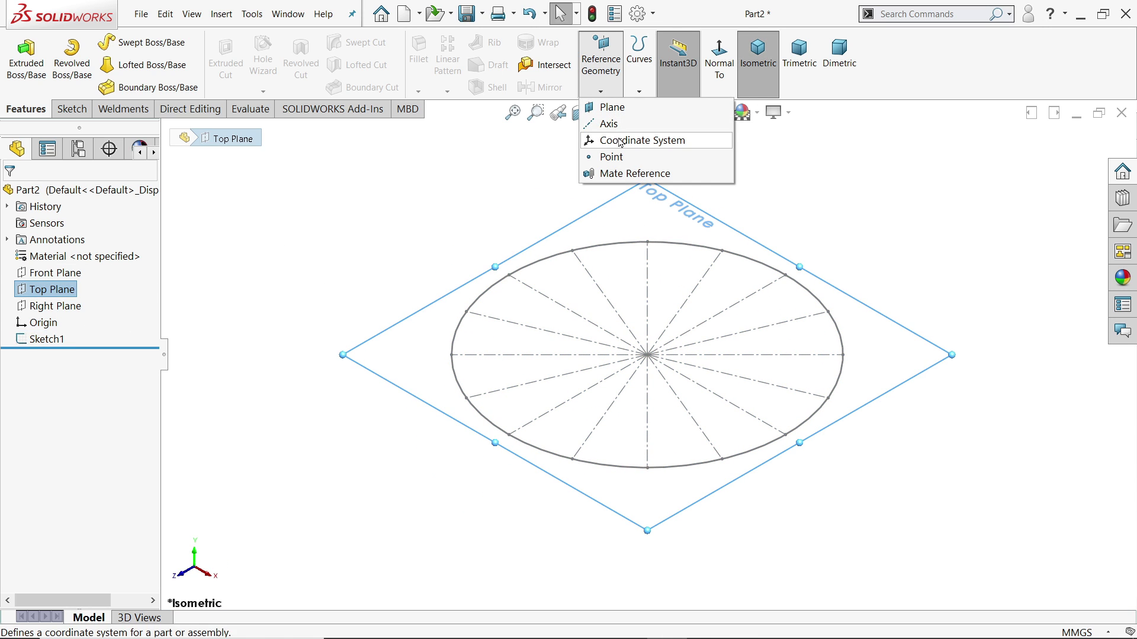
{"action": "left_click", "coordinate": [613, 108]}
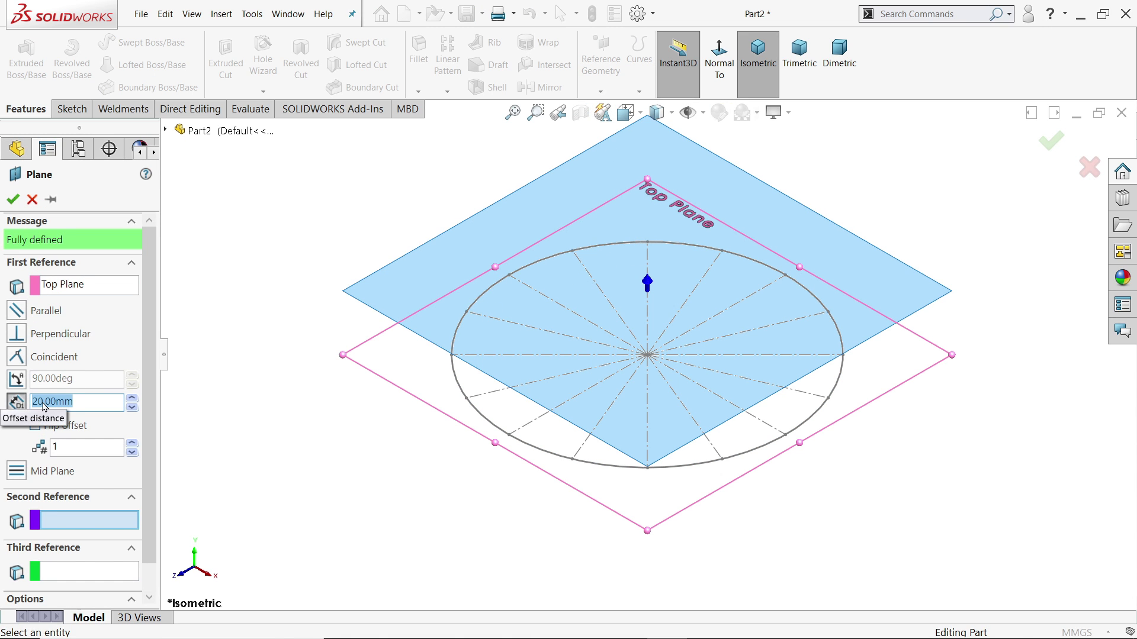
{"action": "middle_click_drag", "start_coordinate": [254, 375], "coordinate": [148, 355]}
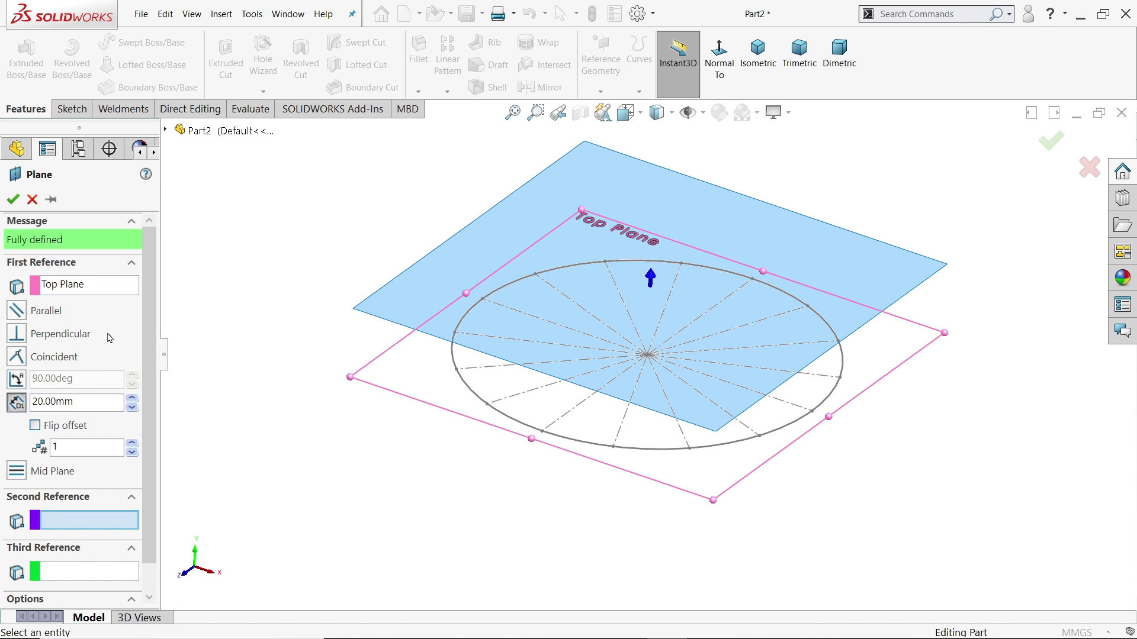
{"action": "left_click", "coordinate": [12, 199]}
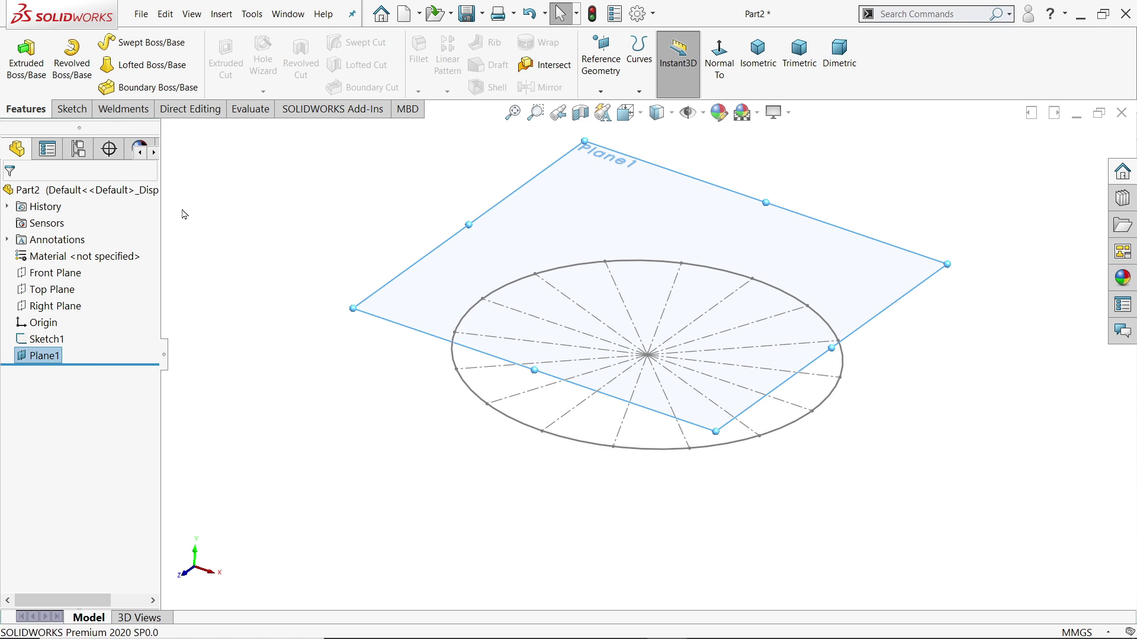
Insert a derived copy of Sketch1 on Plane1
{"action": "left_click", "coordinate": [49, 344], "text": "ctrl"}
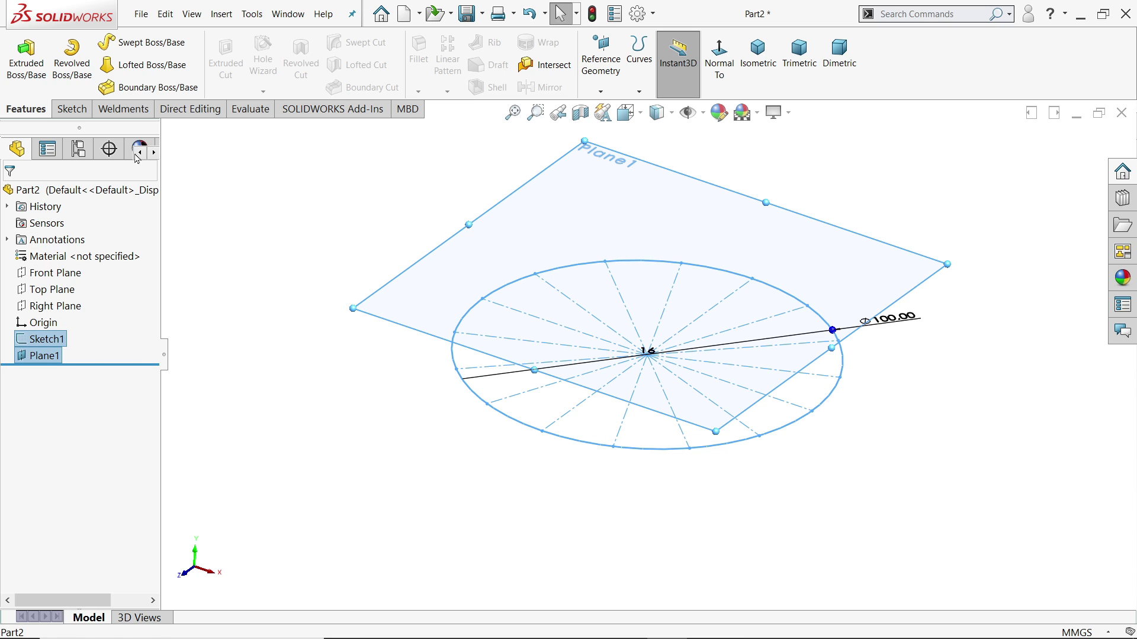
{"action": "left_click", "coordinate": [222, 13]}
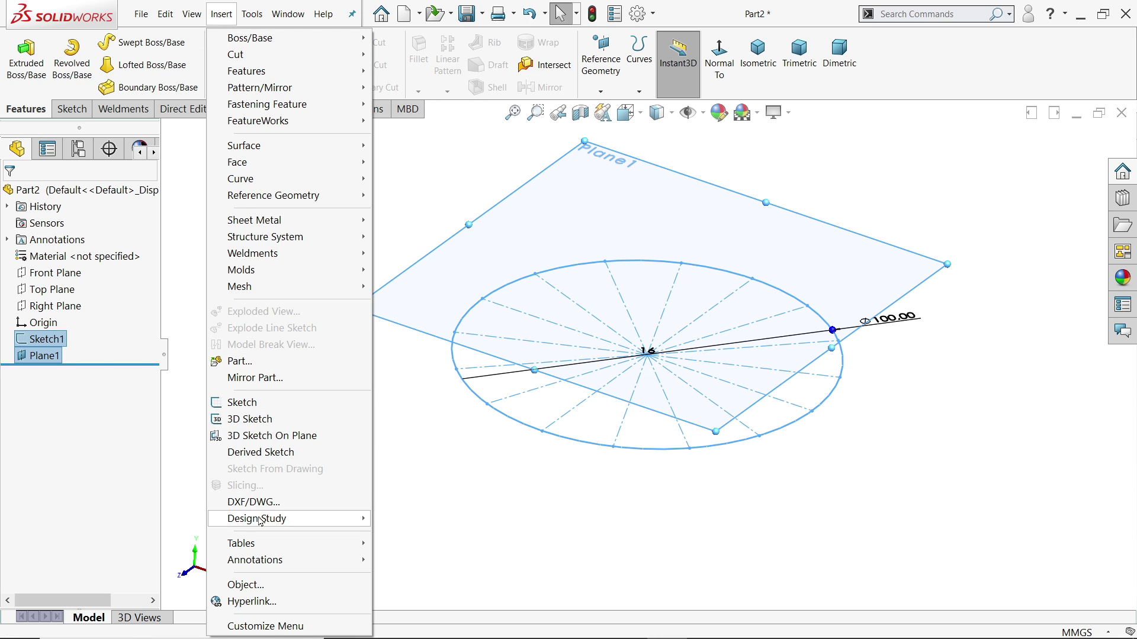
{"action": "left_click", "coordinate": [264, 452]}
{"action": "mouse_move", "coordinate": [663, 492]}
{"action": "middle_mouse_down"}
{"action": "mouse_move", "coordinate": [698, 382]}
{"action": "mouse_move", "coordinate": [673, 478]}
{"action": "mouse_move", "coordinate": [657, 490]}
{"action": "mouse_move", "coordinate": [693, 498]}
{"action": "mouse_move", "coordinate": [657, 349]}
{"action": "middle_mouse_up"}
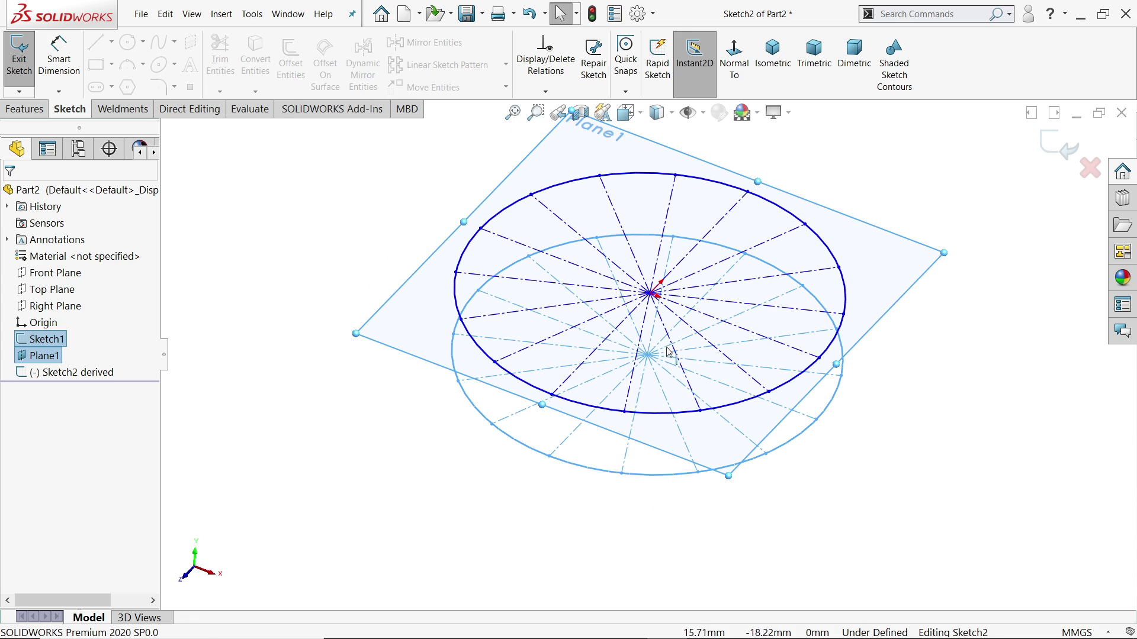
{"action": "left_click", "coordinate": [314, 386]}
Add a coincident relation between a spoke endpoint on the derived sketch's front rim and its matching endpoint in Sketch1
{"action": "scroll", "coordinate": [647, 355], "scroll_direction": "down", "scroll_amount": 2}
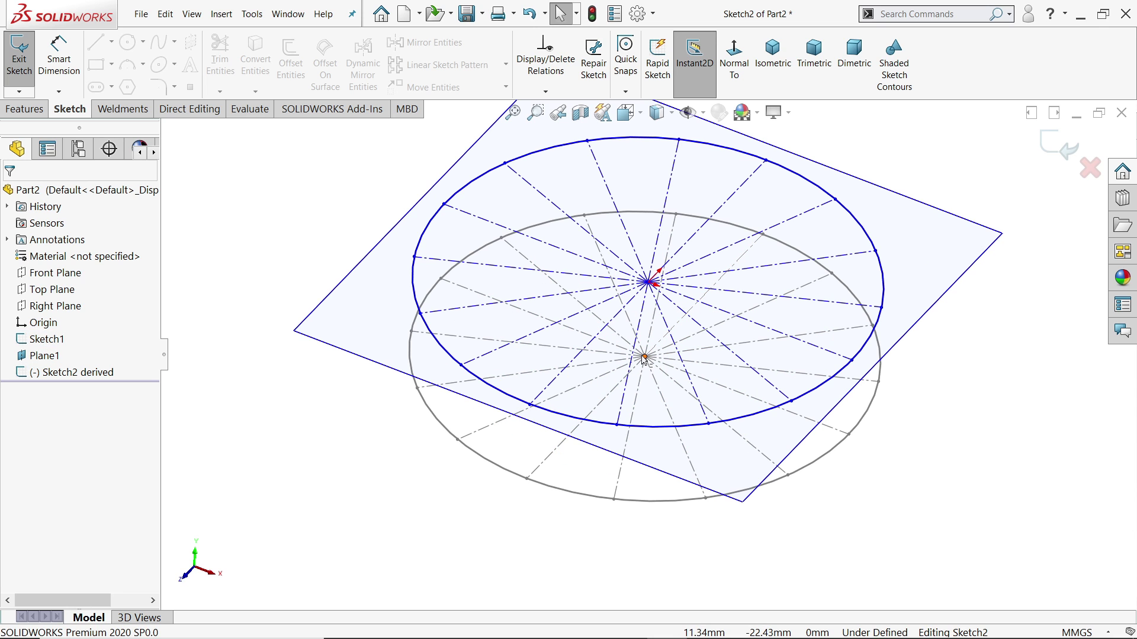
{"action": "left_click", "coordinate": [618, 425]}
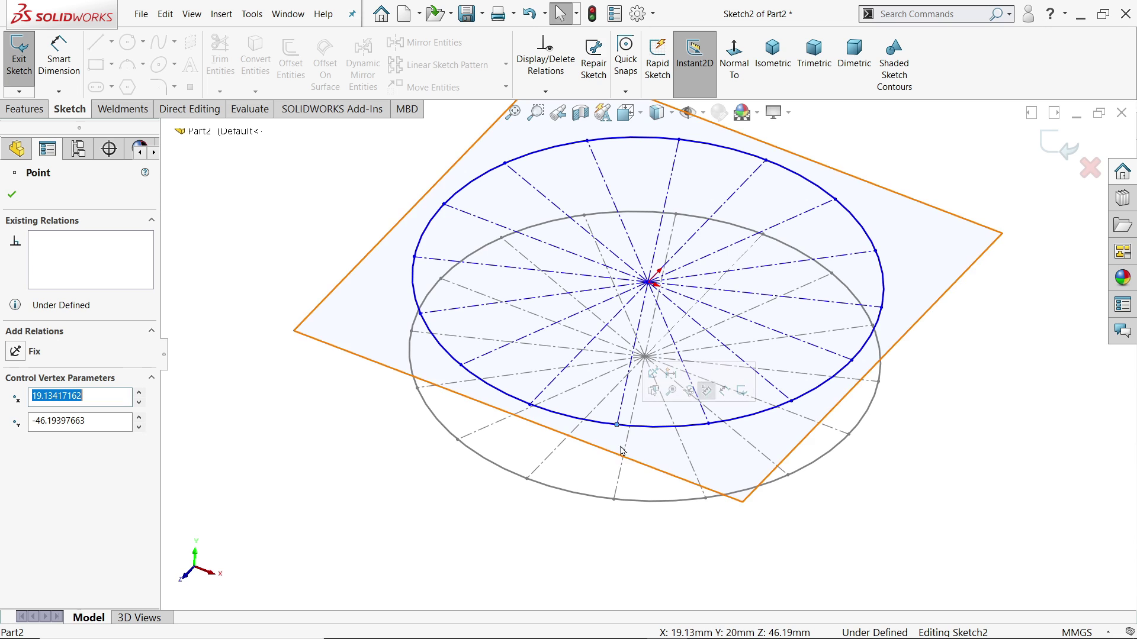
{"action": "left_click", "coordinate": [614, 501], "text": "ctrl"}
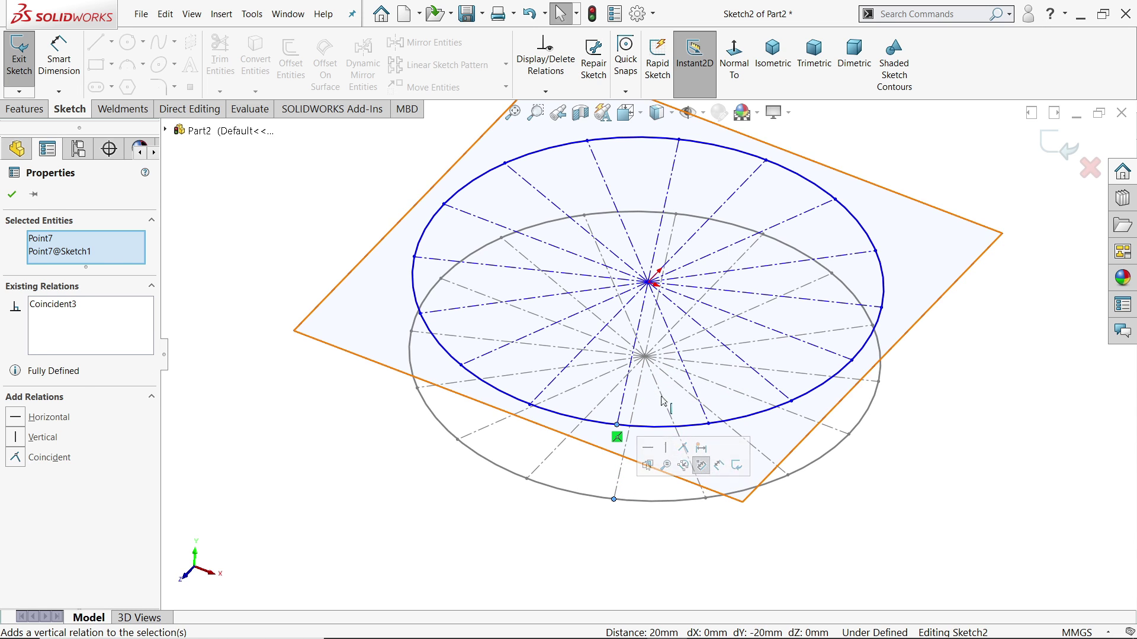
{"action": "key", "text": "Escape"}
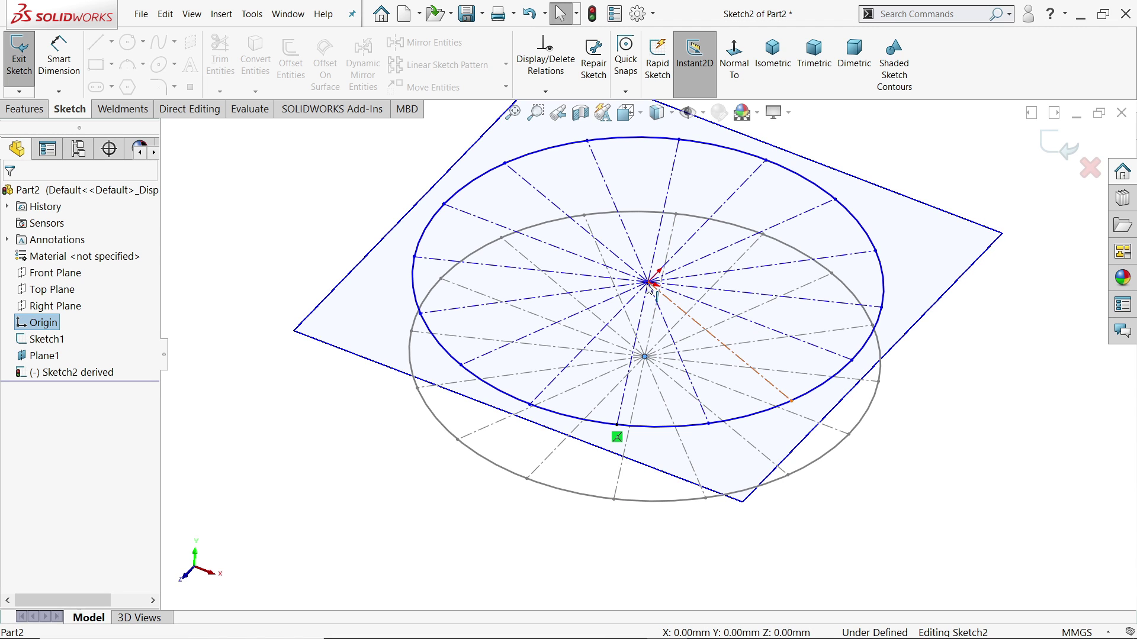
Add a coincident relation between the derived sketch's centre point and the origin, and exit the sketch
{"action": "left_click", "coordinate": [652, 284]}
{"action": "left_click", "coordinate": [652, 283], "text": "ctrl"}
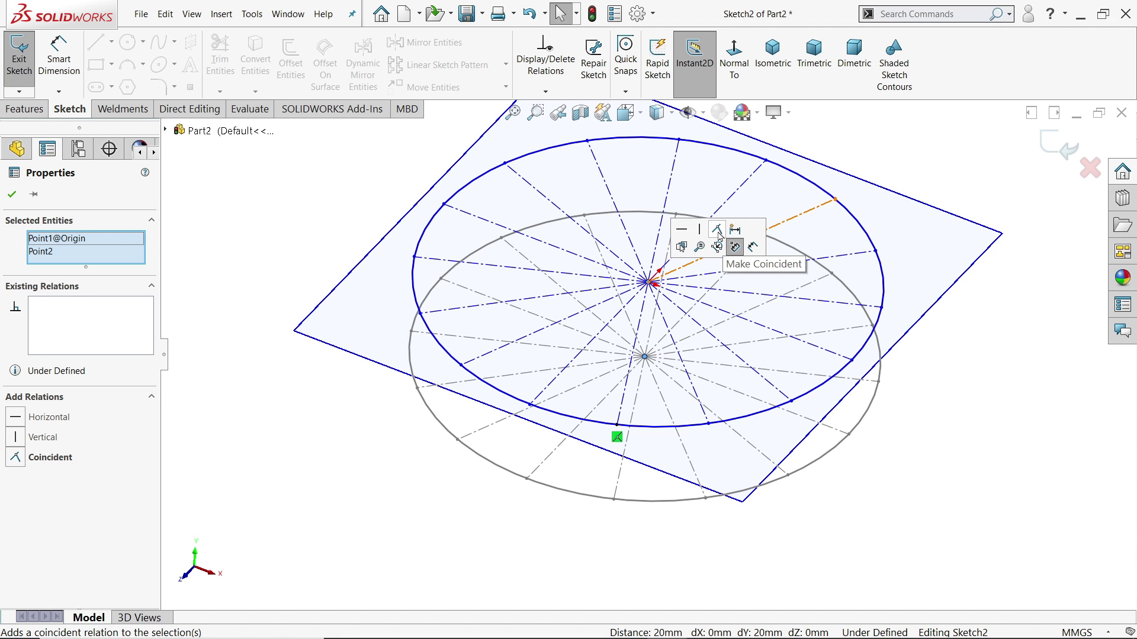
{"action": "left_click", "coordinate": [717, 246]}
{"action": "mouse_move", "coordinate": [519, 516]}
{"action": "middle_mouse_down"}
{"action": "mouse_move", "coordinate": [546, 411]}
{"action": "mouse_move", "coordinate": [589, 480]}
{"action": "mouse_move", "coordinate": [548, 505]}
{"action": "middle_mouse_up"}
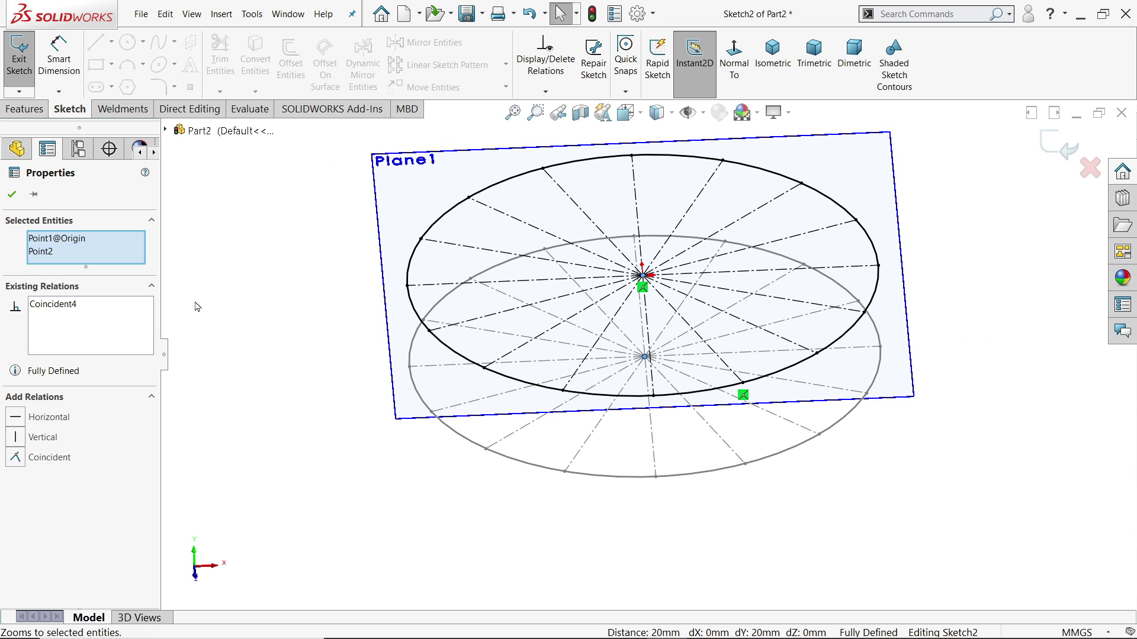
{"action": "left_click", "coordinate": [12, 194]}
{"action": "left_click", "coordinate": [1058, 145]}
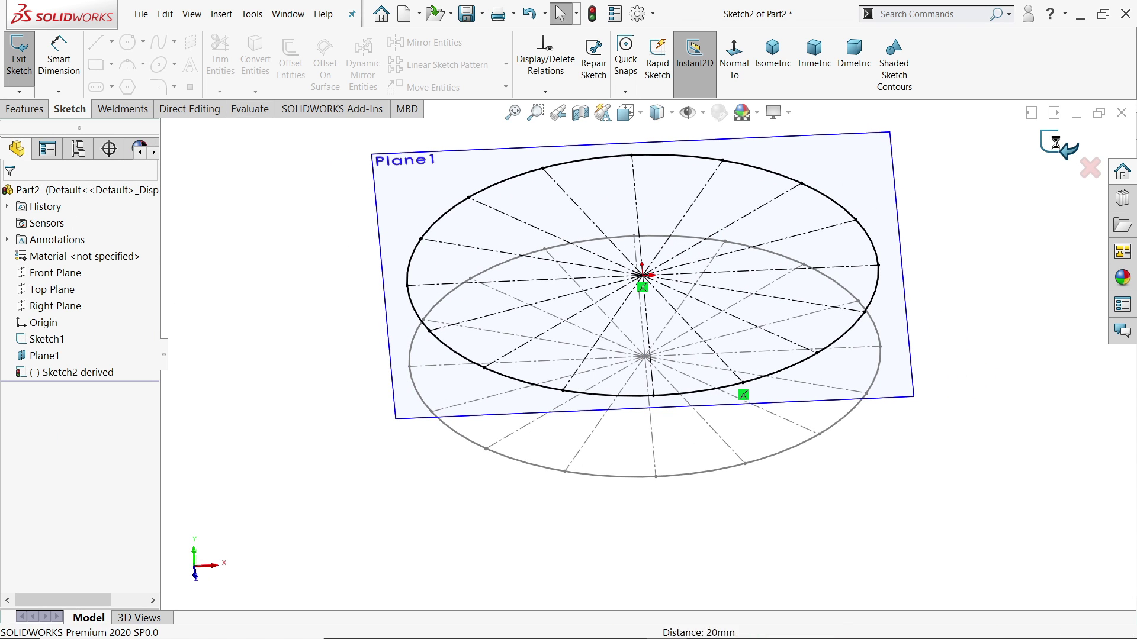
Hide Plane1 and set the isometric view
{"action": "left_click", "coordinate": [900, 191]}
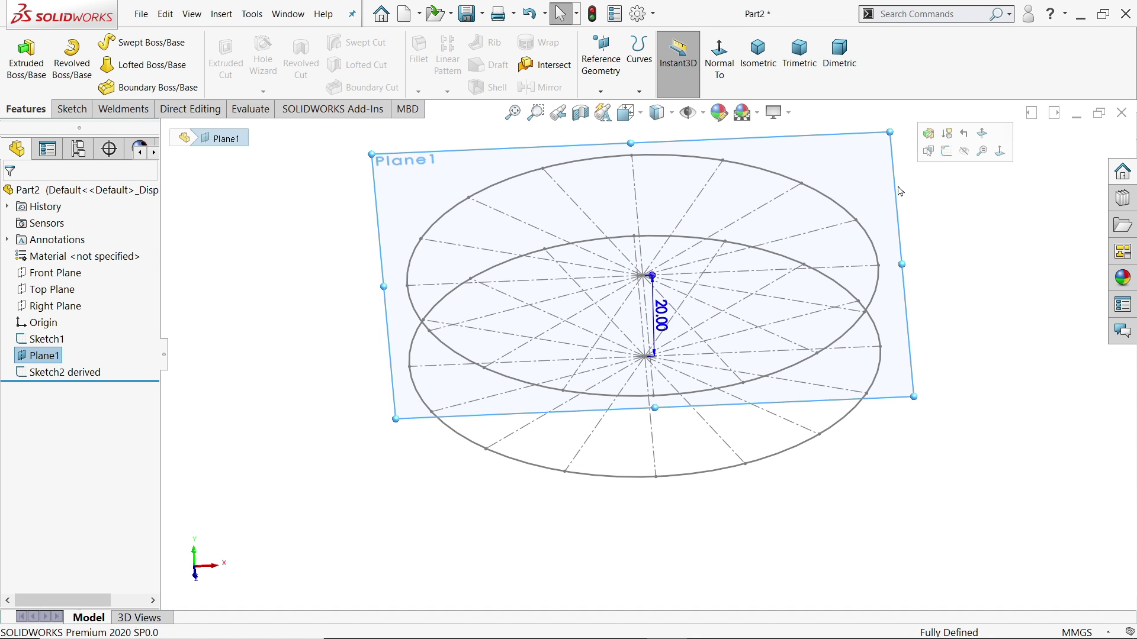
{"action": "left_click", "coordinate": [965, 152]}
{"action": "left_click", "coordinate": [758, 53]}
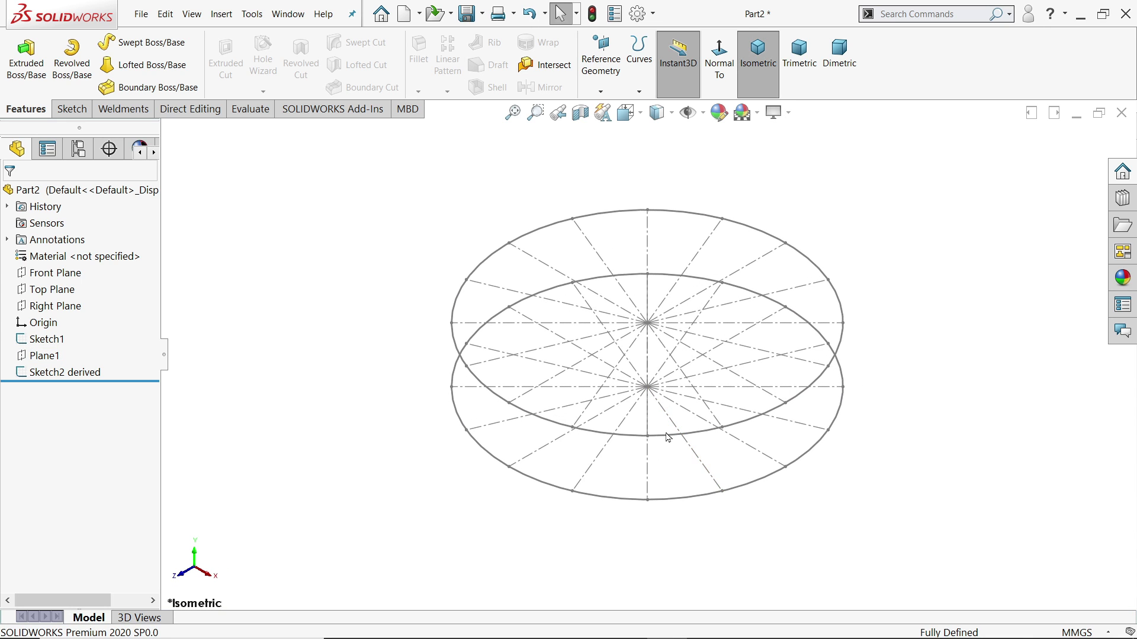
{"action": "scroll", "coordinate": [667, 437], "scroll_direction": "down", "scroll_amount": 1}
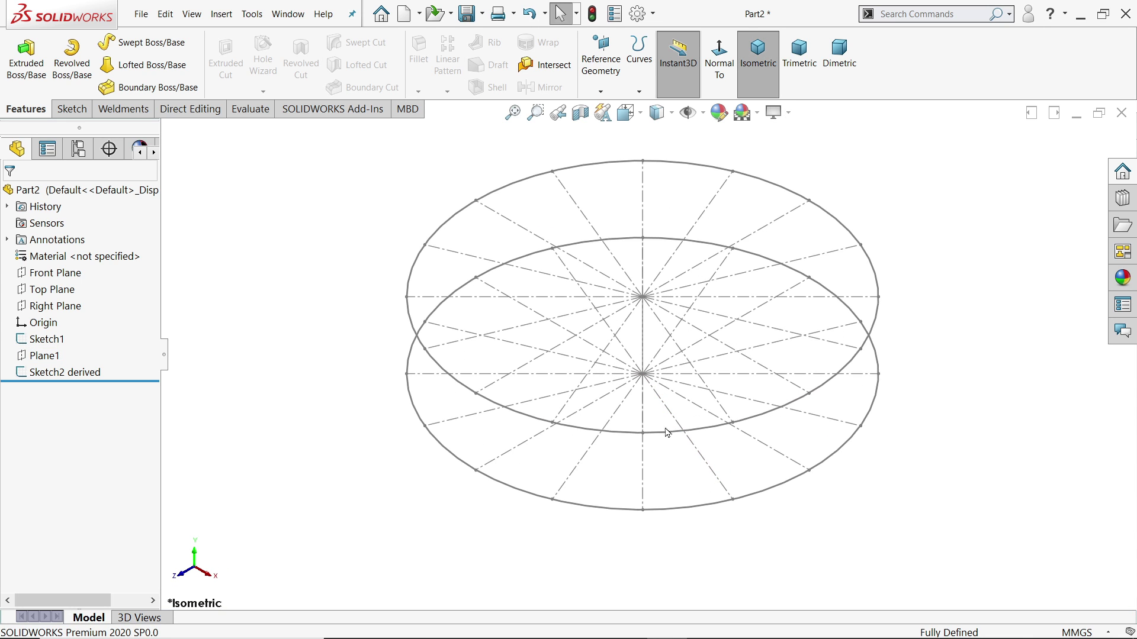
Start a closed Curve Through Reference Points and pick three neighbouring spoke endpoints, alternating upper, lower and upper circle
{"action": "left_click", "coordinate": [635, 92]}
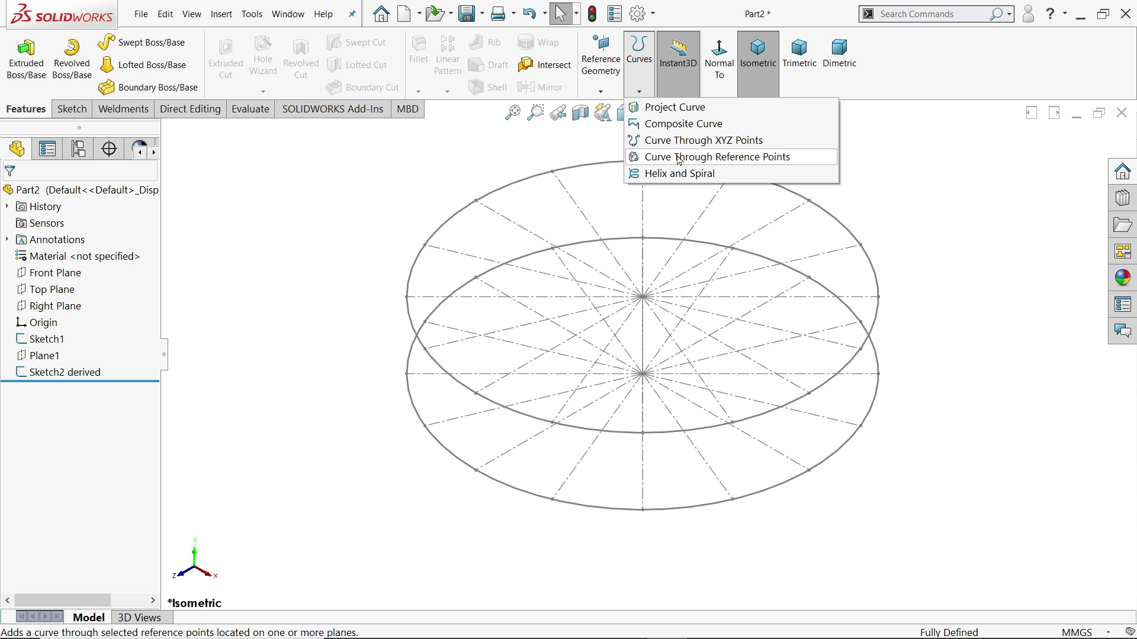
{"action": "left_click", "coordinate": [339, 175]}
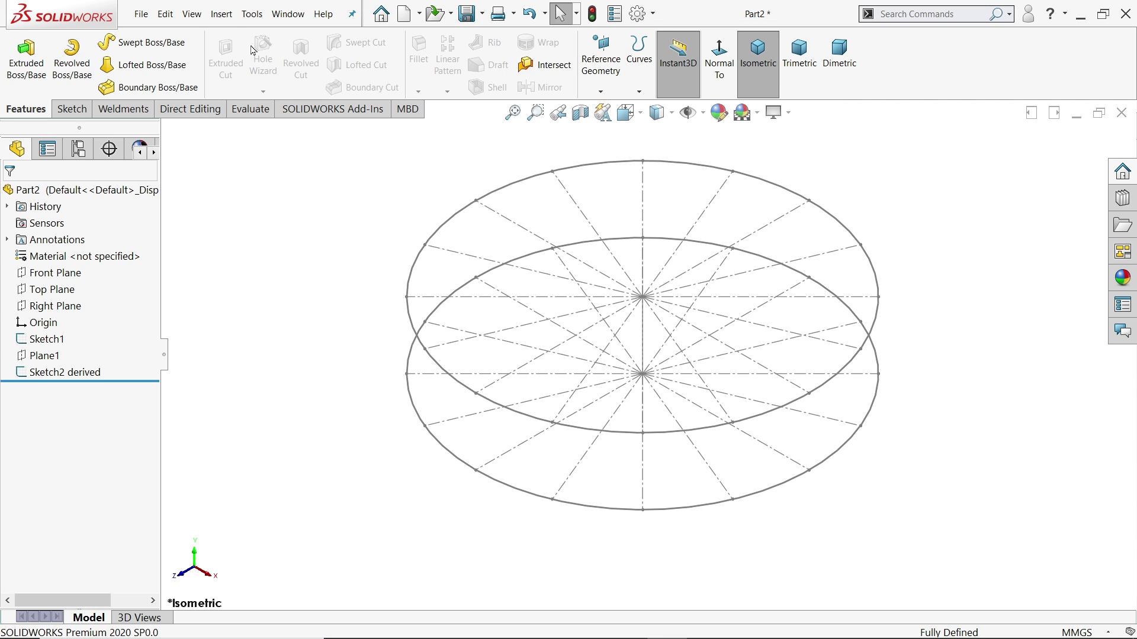
{"action": "left_click", "coordinate": [221, 14]}
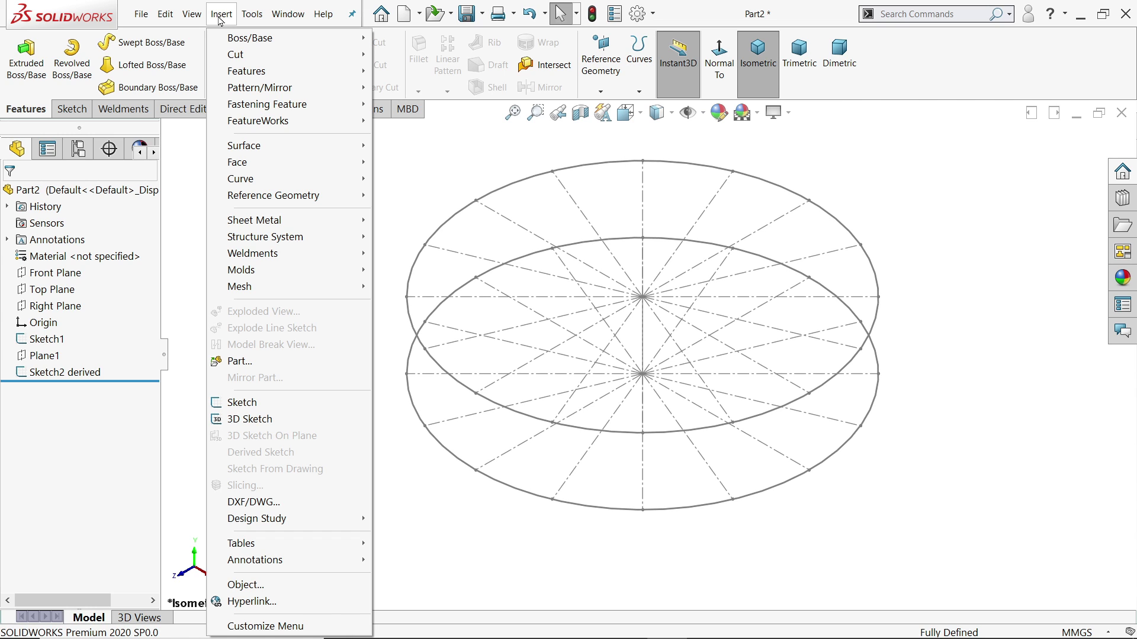
{"action": "mouse_move", "coordinate": [248, 182]}
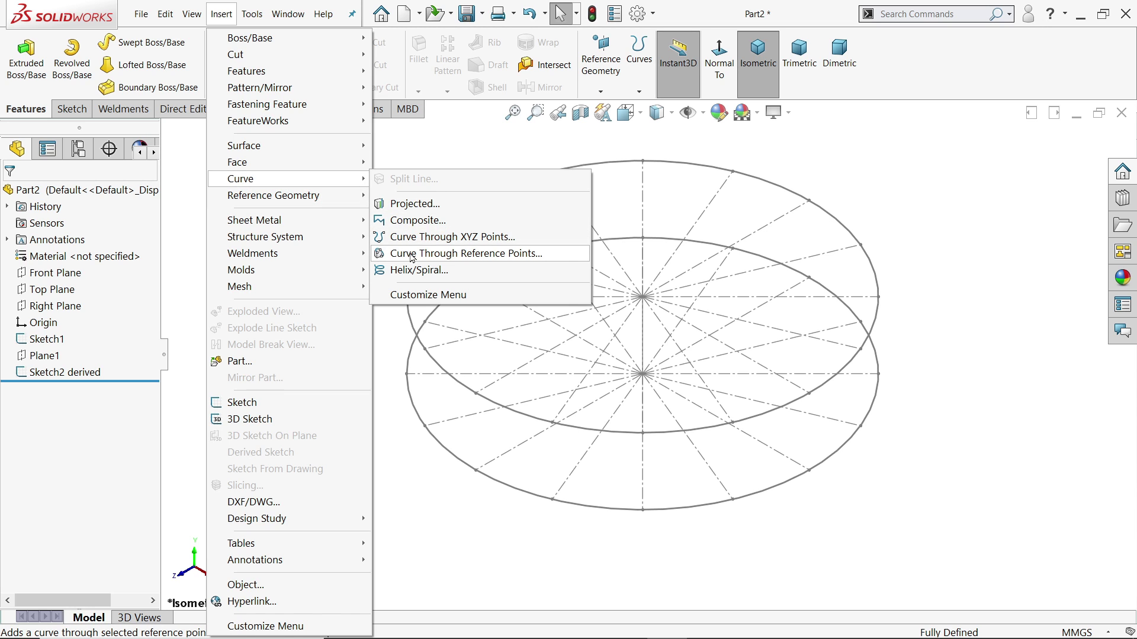
{"action": "left_click", "coordinate": [455, 254]}
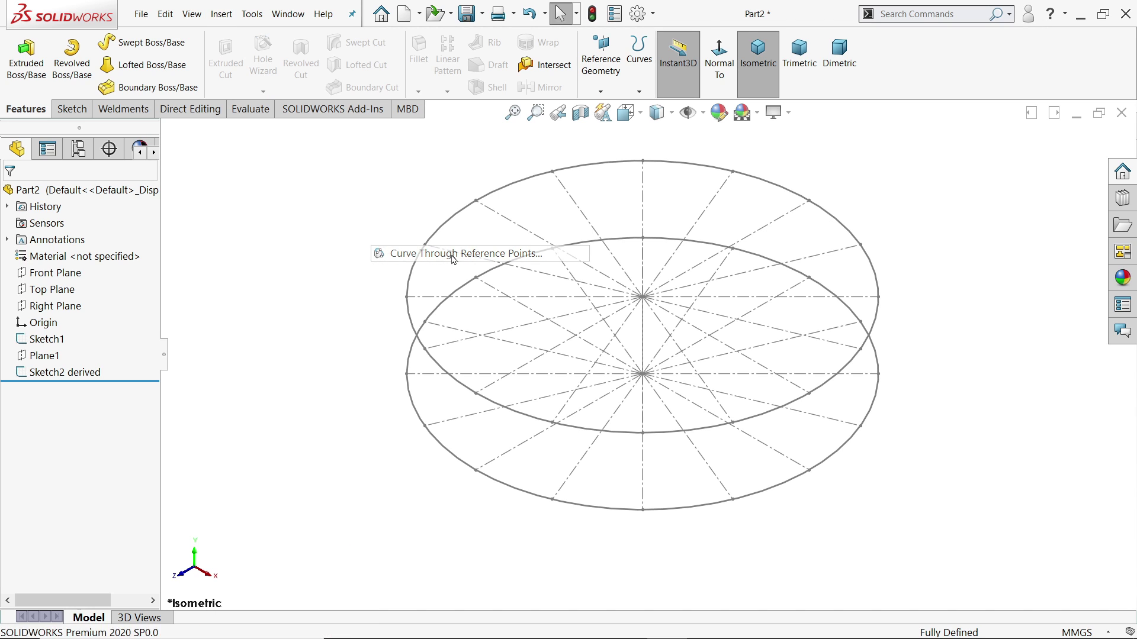
{"action": "scroll", "coordinate": [644, 519], "scroll_direction": "down", "scroll_amount": 2}
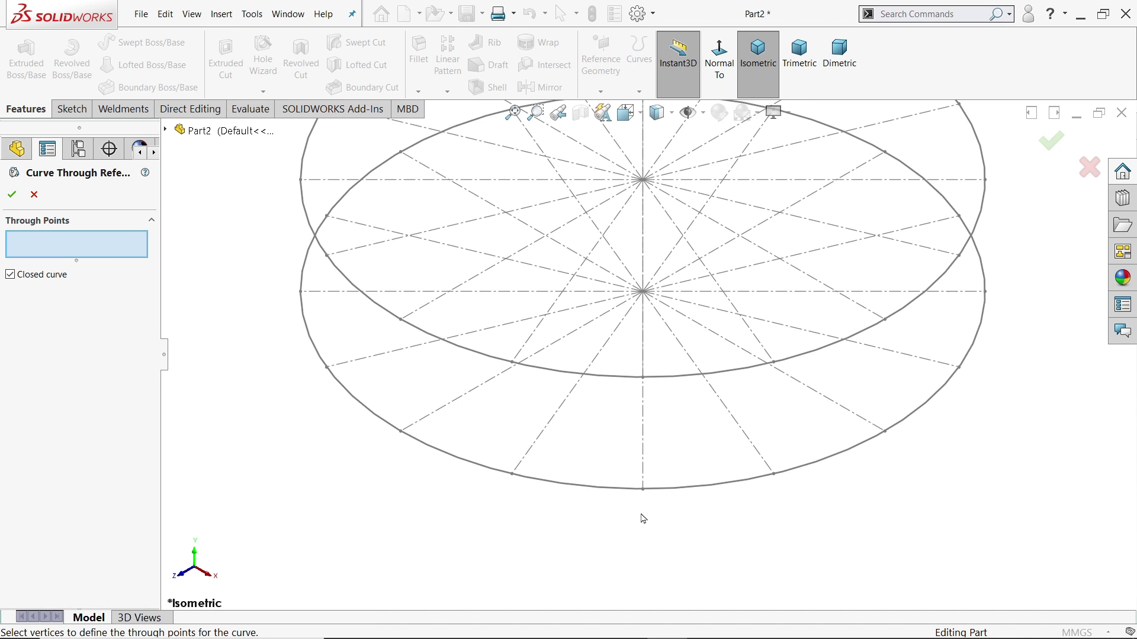
{"action": "scroll", "coordinate": [610, 432], "scroll_direction": "up", "scroll_amount": 2}
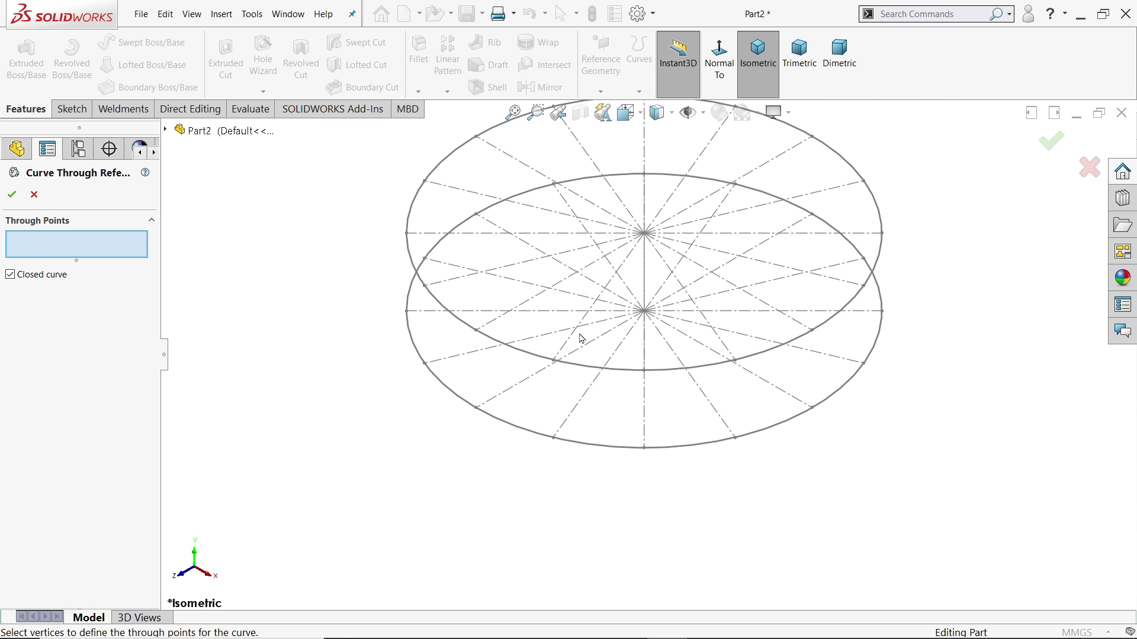
{"action": "scroll", "coordinate": [565, 296], "scroll_direction": "down", "scroll_amount": 1}
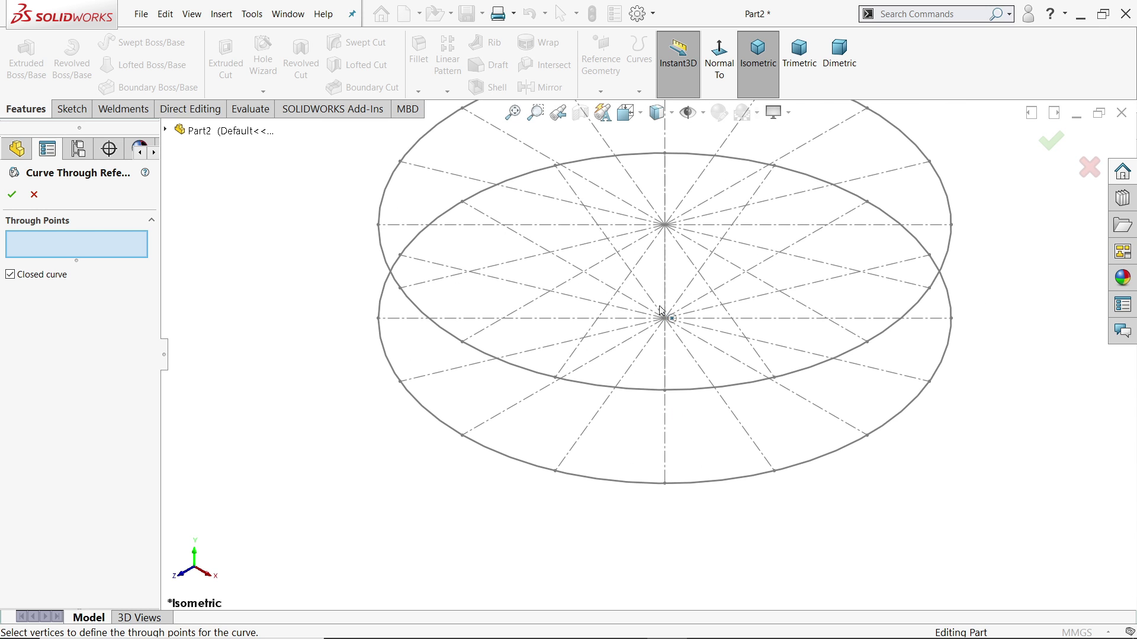
{"action": "scroll", "coordinate": [691, 395], "scroll_direction": "up", "scroll_amount": 1}
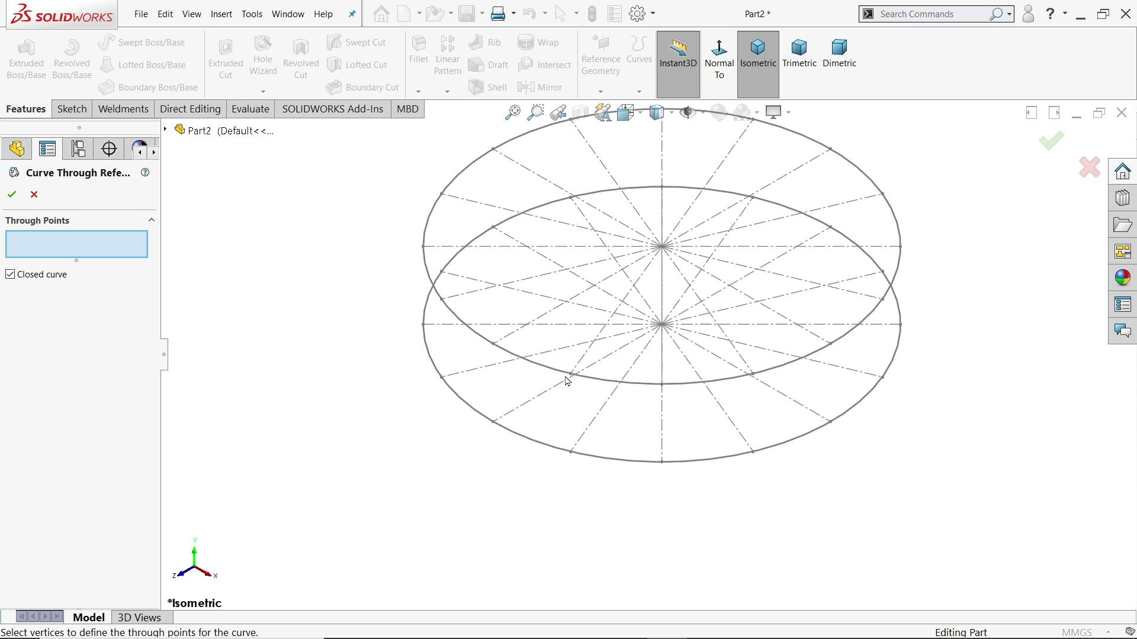
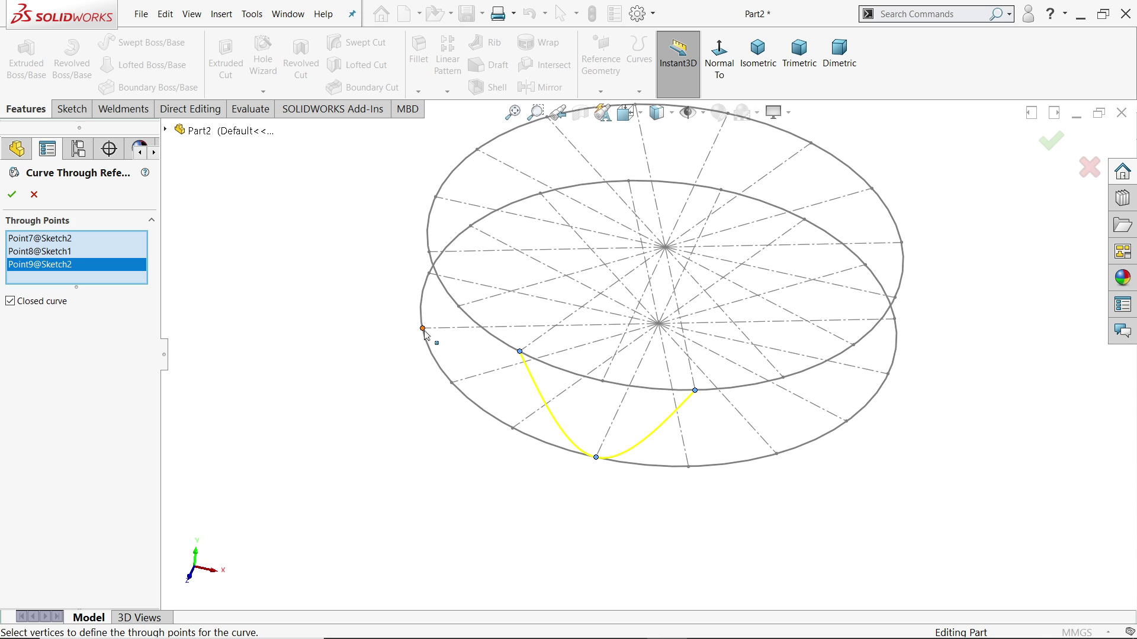
{"action": "left_click", "coordinate": [423, 328]}
{"action": "mouse_move", "coordinate": [474, 424]}
{"action": "middle_mouse_down"}
{"action": "mouse_move", "coordinate": [563, 384]}
{"action": "mouse_move", "coordinate": [521, 426]}
{"action": "mouse_move", "coordinate": [531, 435]}
{"action": "middle_mouse_up"}
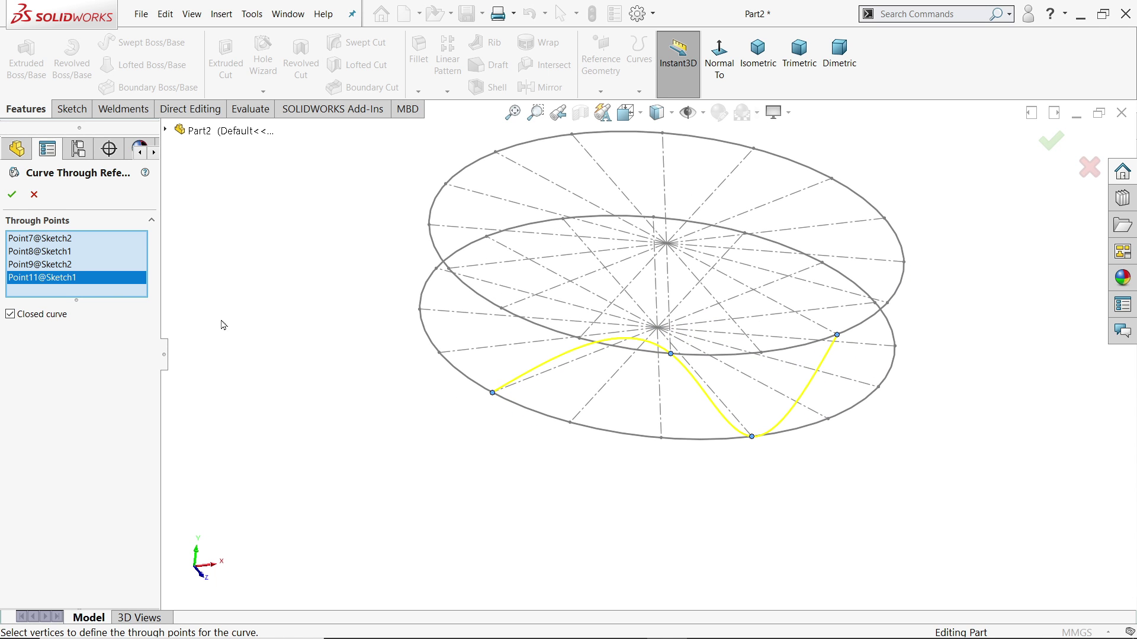
{"action": "right_click", "coordinate": [78, 279]}
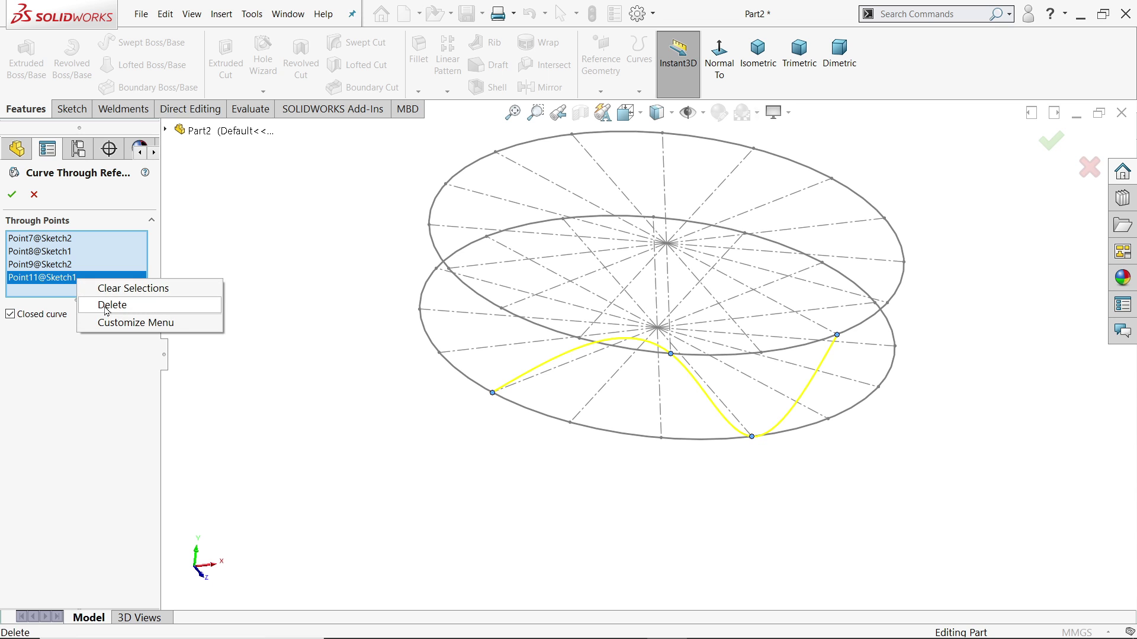
{"action": "left_click", "coordinate": [106, 306]}
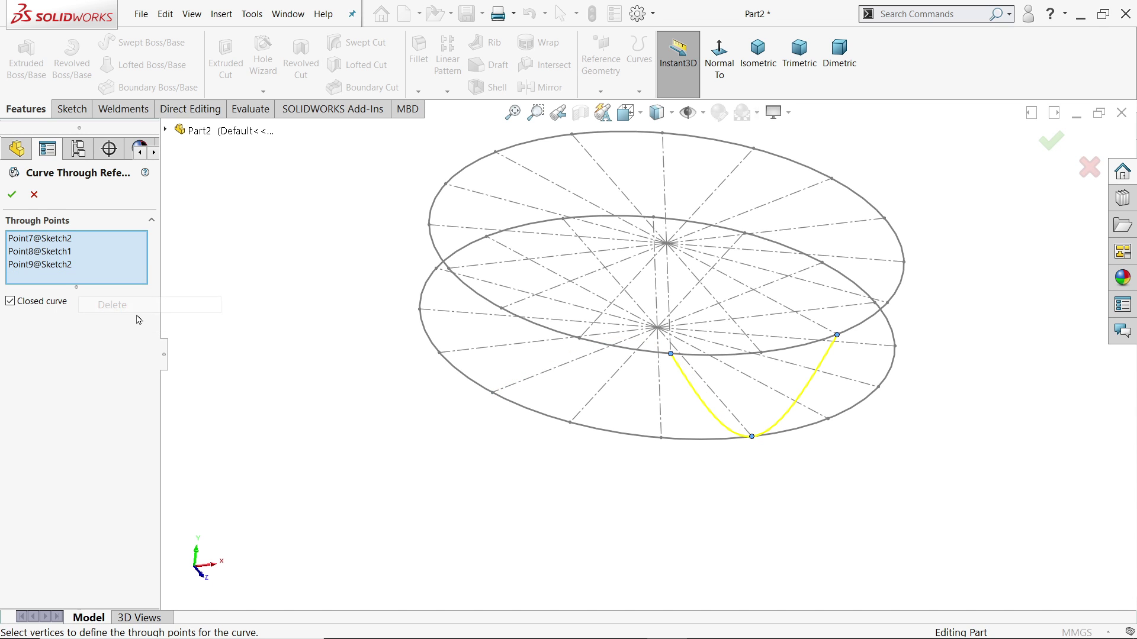
Add the next five consecutive spoke endpoints to the curve, alternating circles from Point10@Sketch1 through Point14@Sketch1
{"action": "left_click", "coordinate": [570, 424]}
{"action": "mouse_move", "coordinate": [559, 472]}
{"action": "middle_mouse_down"}
{"action": "mouse_move", "coordinate": [556, 380]}
{"action": "mouse_move", "coordinate": [581, 457]}
{"action": "mouse_move", "coordinate": [578, 492]}
{"action": "middle_mouse_up"}
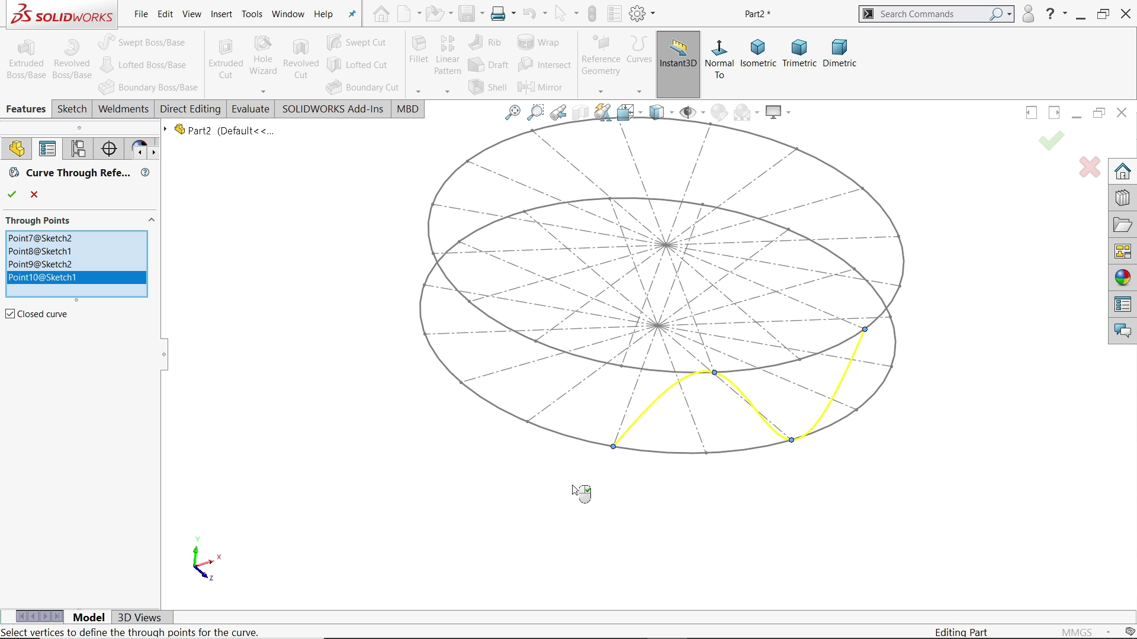
{"action": "left_click", "coordinate": [536, 342]}
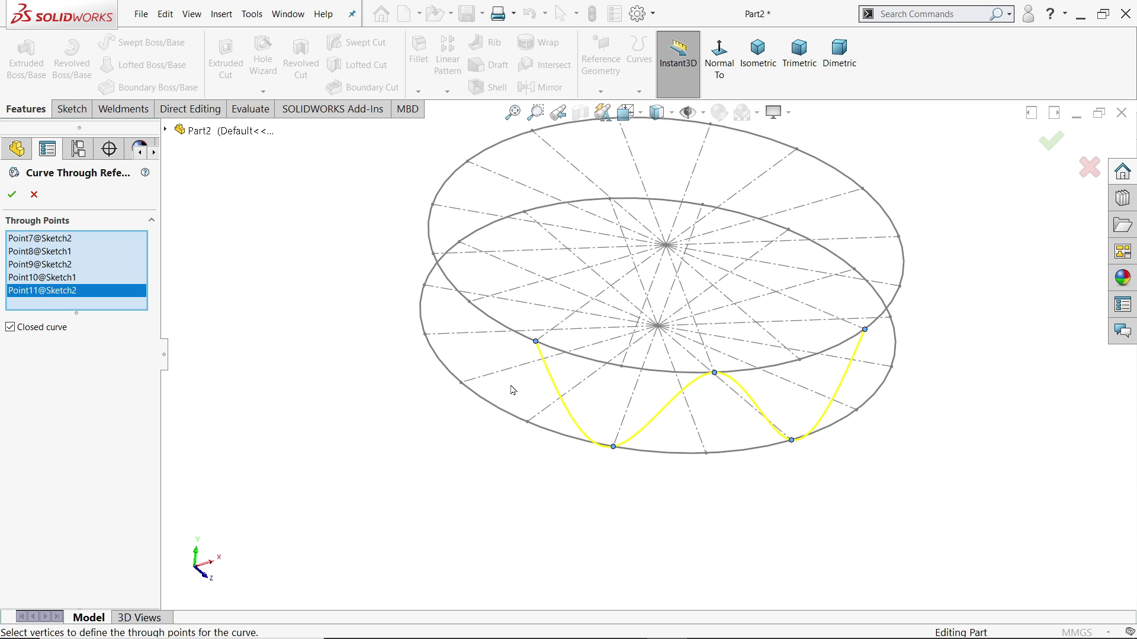
{"action": "middle_click_drag", "start_coordinate": [514, 389], "coordinate": [648, 449]}
{"action": "left_click", "coordinate": [670, 451]}
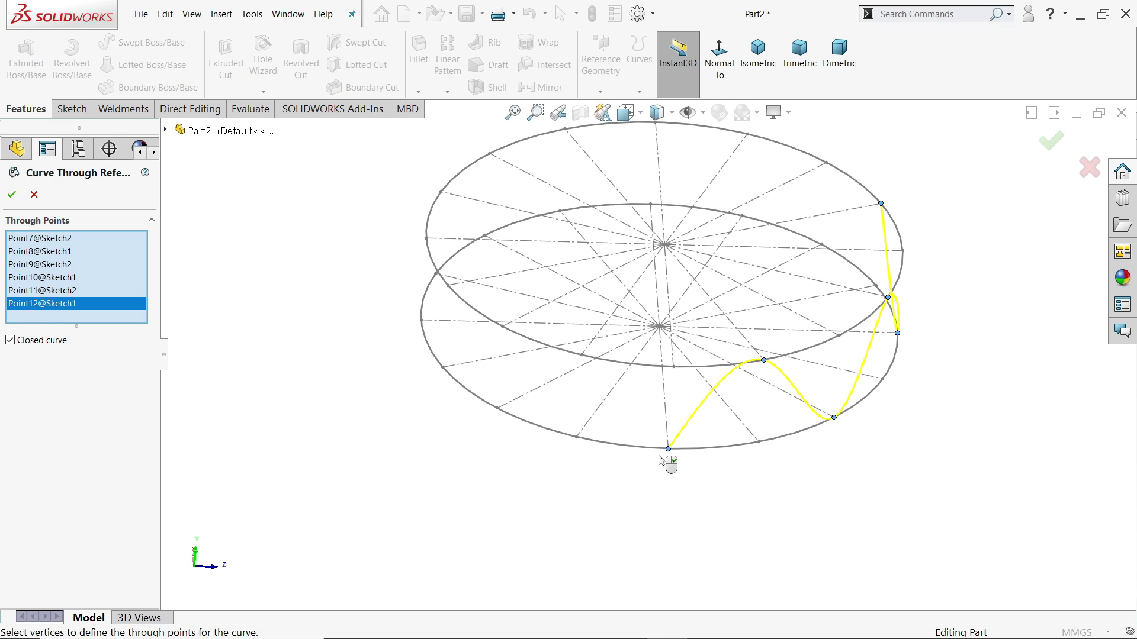
{"action": "left_click", "coordinate": [583, 356]}
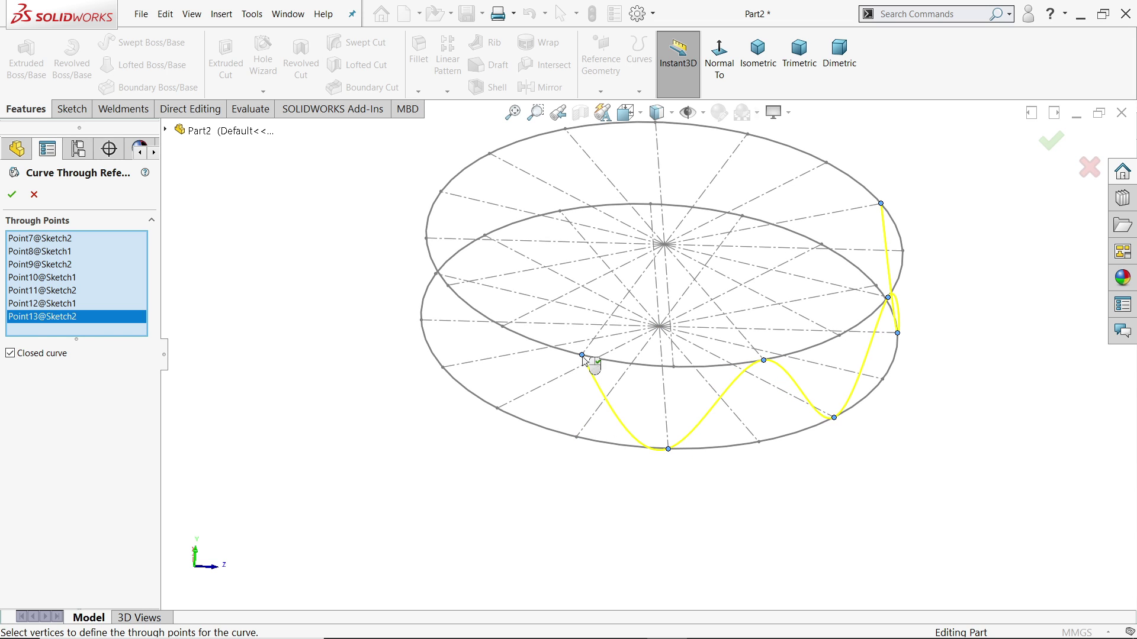
{"action": "left_click", "coordinate": [498, 409]}
Continue the wave through five more consecutive spoke endpoints, alternating circles from Point15@Sketch2 through Point19@Sketch2
{"action": "mouse_move", "coordinate": [505, 414]}
{"action": "middle_mouse_down"}
{"action": "mouse_move", "coordinate": [549, 381]}
{"action": "mouse_move", "coordinate": [586, 479]}
{"action": "mouse_move", "coordinate": [604, 482]}
{"action": "middle_mouse_up"}
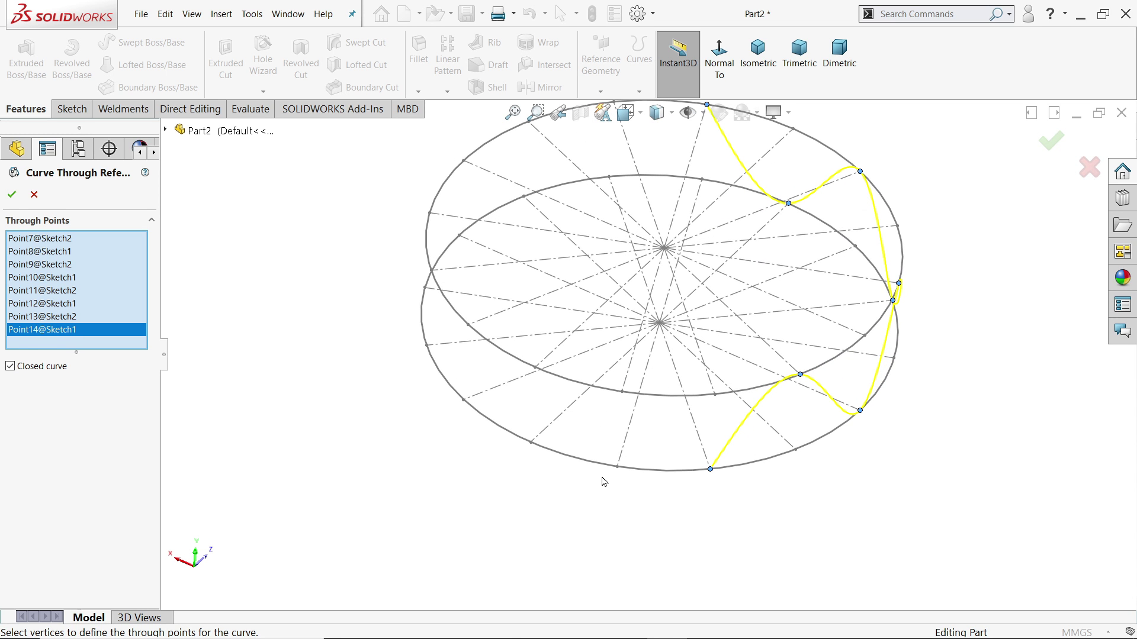
{"action": "left_click", "coordinate": [622, 393]}
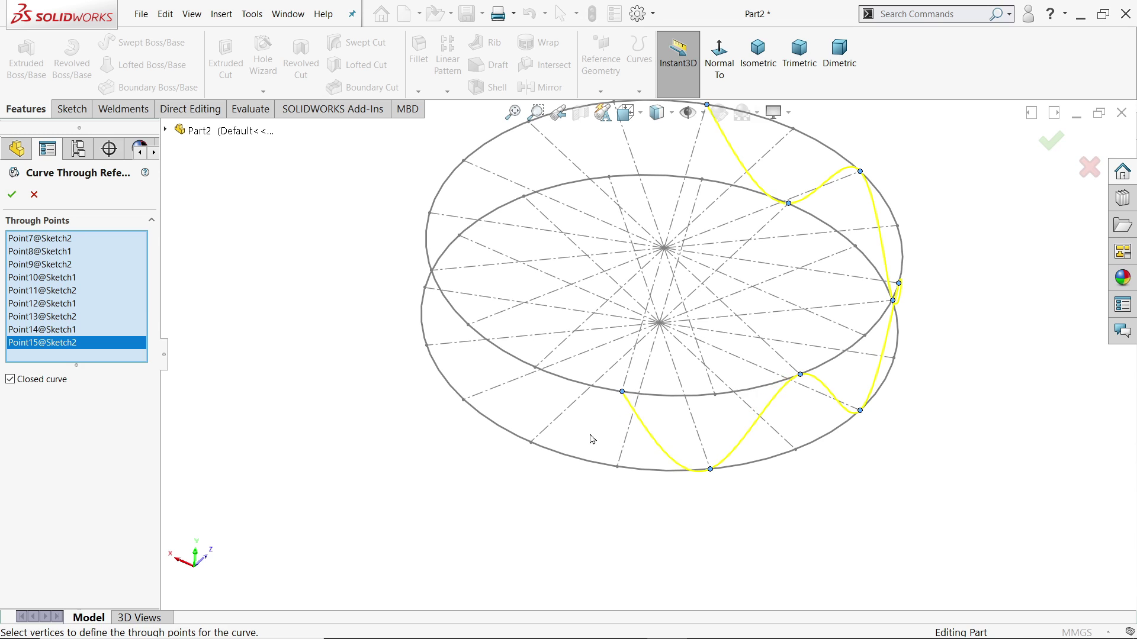
{"action": "left_click", "coordinate": [532, 443]}
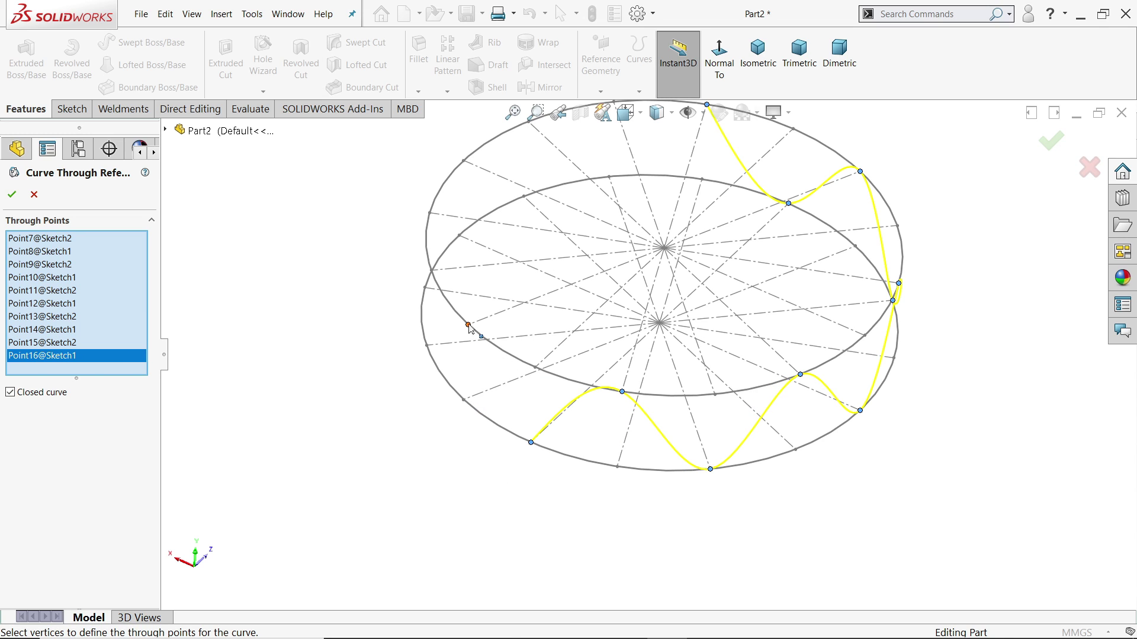
{"action": "middle_click_drag", "start_coordinate": [488, 410], "coordinate": [527, 431]}
{"action": "left_click", "coordinate": [554, 371]}
{"action": "mouse_move", "coordinate": [564, 386]}
{"action": "middle_mouse_down"}
{"action": "mouse_move", "coordinate": [548, 447]}
{"action": "mouse_move", "coordinate": [561, 419]}
{"action": "mouse_move", "coordinate": [584, 470]}
{"action": "mouse_move", "coordinate": [617, 472]}
{"action": "mouse_move", "coordinate": [592, 477]}
{"action": "mouse_move", "coordinate": [604, 470]}
{"action": "middle_mouse_up"}
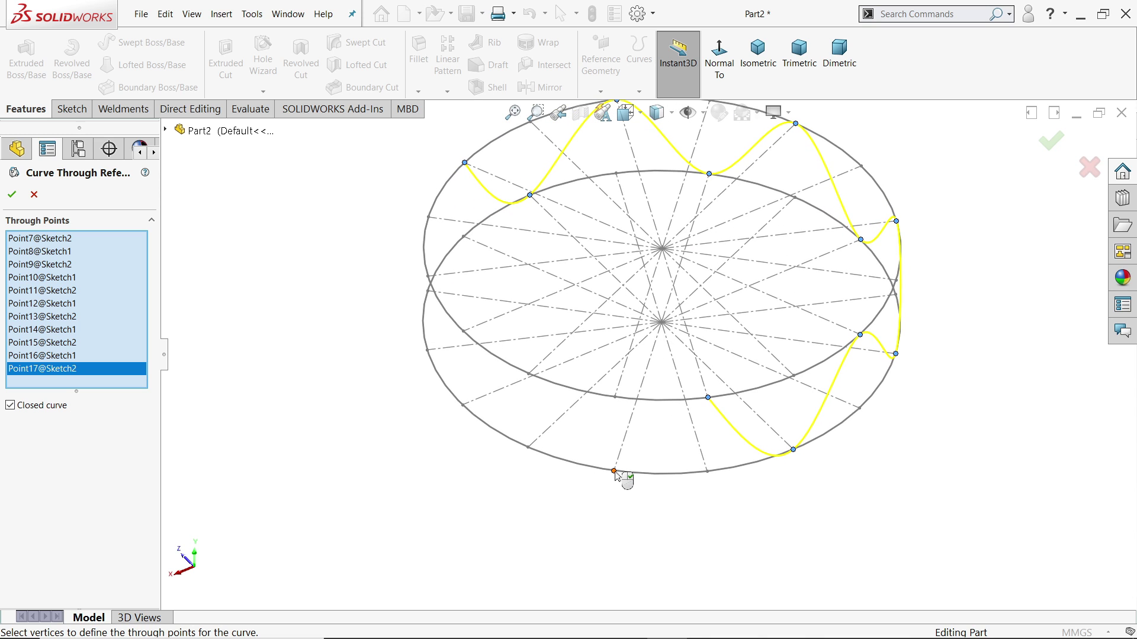
{"action": "left_click", "coordinate": [614, 472]}
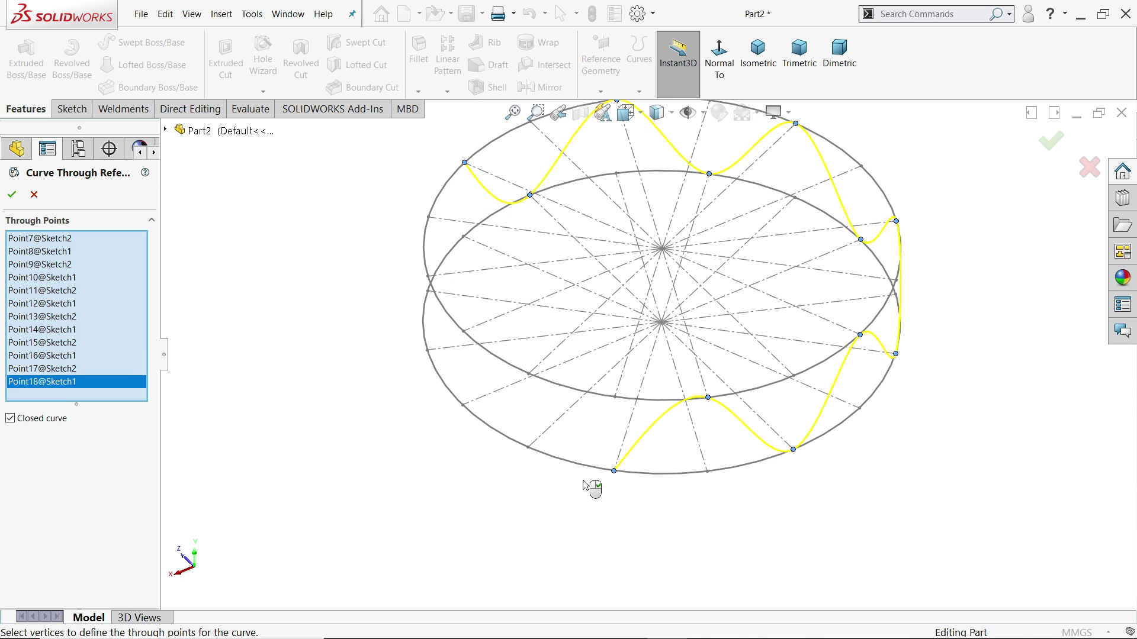
{"action": "left_click", "coordinate": [528, 375]}
Add the last three points, Point4@Sketch1, Point5@Sketch2 and Point6@Sketch1, and create the curve with Closed curve enabled
{"action": "mouse_move", "coordinate": [560, 468]}
{"action": "middle_mouse_down"}
{"action": "mouse_move", "coordinate": [629, 401]}
{"action": "mouse_move", "coordinate": [622, 434]}
{"action": "mouse_move", "coordinate": [635, 472]}
{"action": "mouse_move", "coordinate": [646, 469]}
{"action": "middle_mouse_up"}
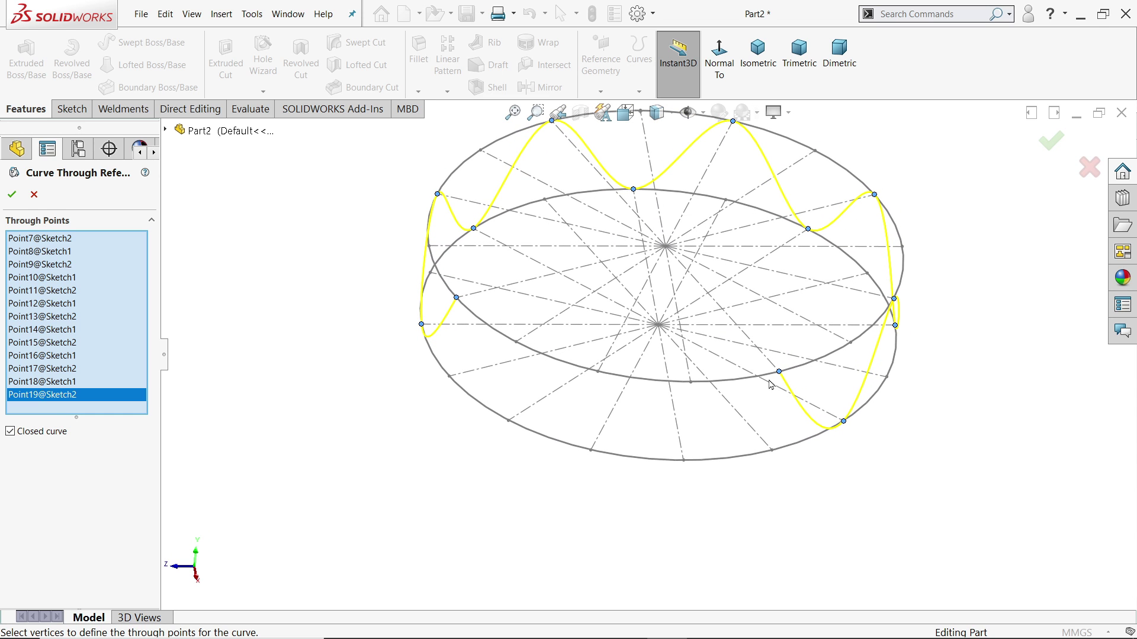
{"action": "left_click", "coordinate": [684, 461]}
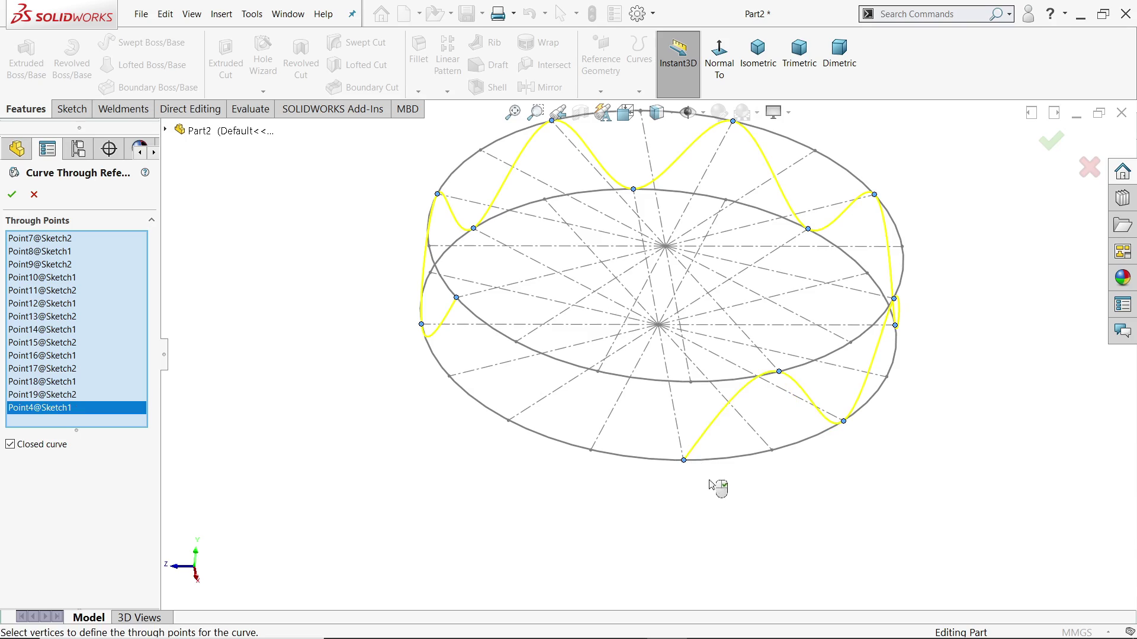
{"action": "mouse_move", "coordinate": [719, 484]}
{"action": "middle_mouse_down"}
{"action": "mouse_move", "coordinate": [683, 426]}
{"action": "mouse_move", "coordinate": [558, 428]}
{"action": "mouse_move", "coordinate": [667, 432]}
{"action": "mouse_move", "coordinate": [693, 474]}
{"action": "mouse_move", "coordinate": [658, 441]}
{"action": "middle_mouse_up"}
{"action": "left_click", "coordinate": [562, 354]}
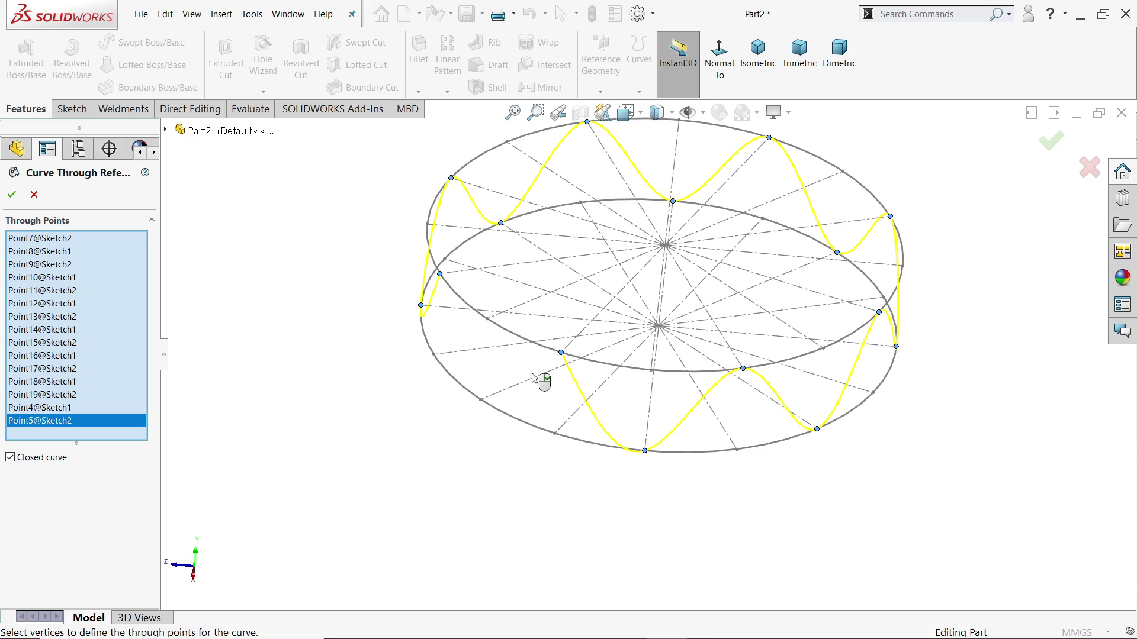
{"action": "mouse_move", "coordinate": [536, 424]}
{"action": "middle_mouse_down"}
{"action": "mouse_move", "coordinate": [649, 447]}
{"action": "mouse_move", "coordinate": [627, 427]}
{"action": "mouse_move", "coordinate": [665, 464]}
{"action": "mouse_move", "coordinate": [655, 491]}
{"action": "middle_mouse_up"}
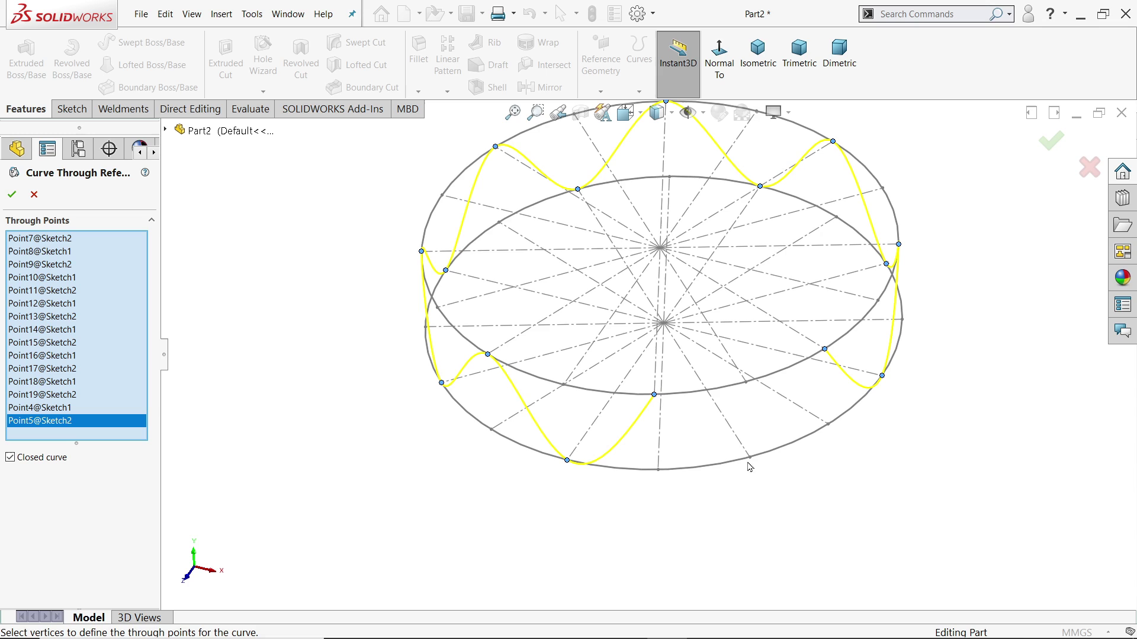
{"action": "left_click", "coordinate": [750, 458]}
{"action": "mouse_move", "coordinate": [761, 467]}
{"action": "middle_mouse_down"}
{"action": "mouse_move", "coordinate": [769, 487]}
{"action": "mouse_move", "coordinate": [713, 498]}
{"action": "mouse_move", "coordinate": [655, 472]}
{"action": "middle_mouse_up"}
{"action": "scroll", "coordinate": [625, 453], "scroll_direction": "down", "scroll_amount": 3}
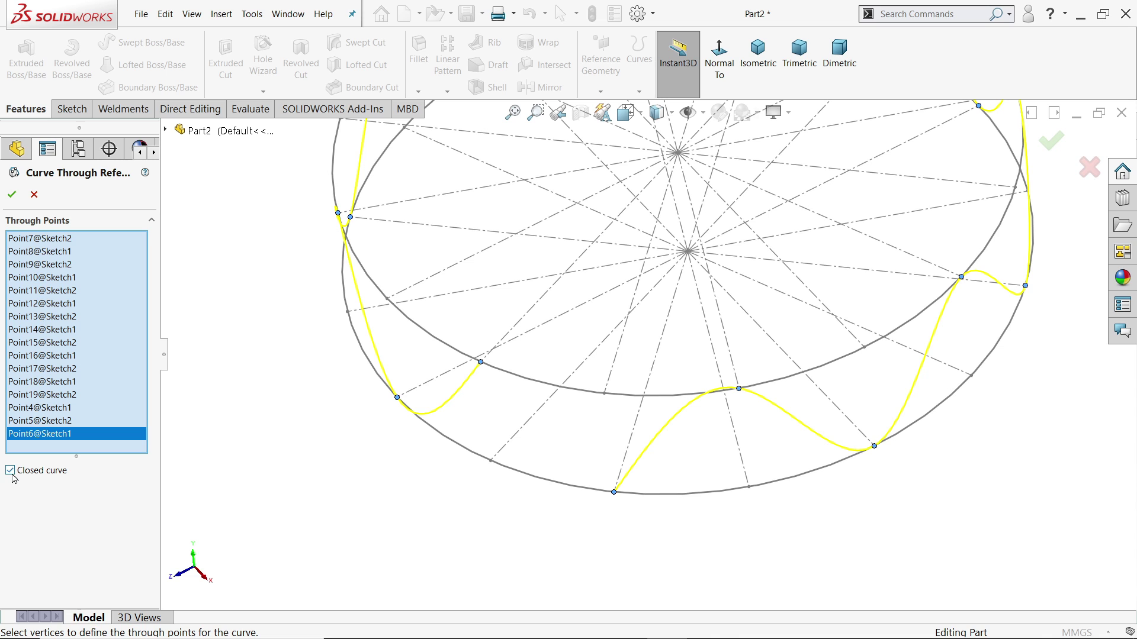
{"action": "left_click", "coordinate": [12, 195]}
{"action": "key", "text": "f"}
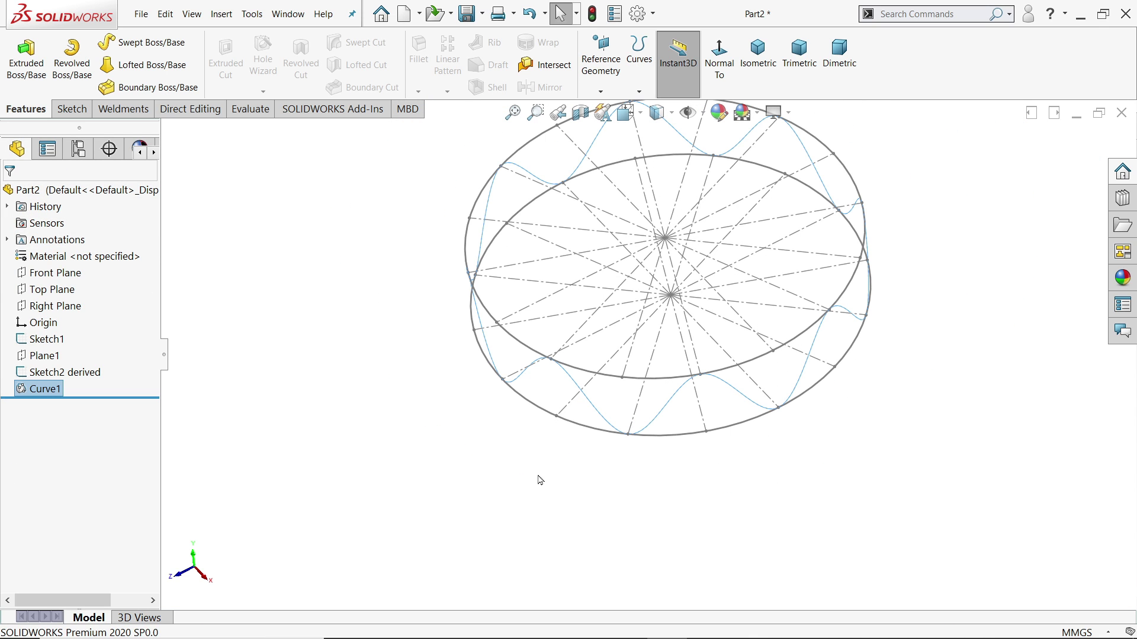
{"action": "left_click", "coordinate": [540, 480]}
{"action": "middle_click_drag", "start_coordinate": [673, 311], "coordinate": [787, 391]}
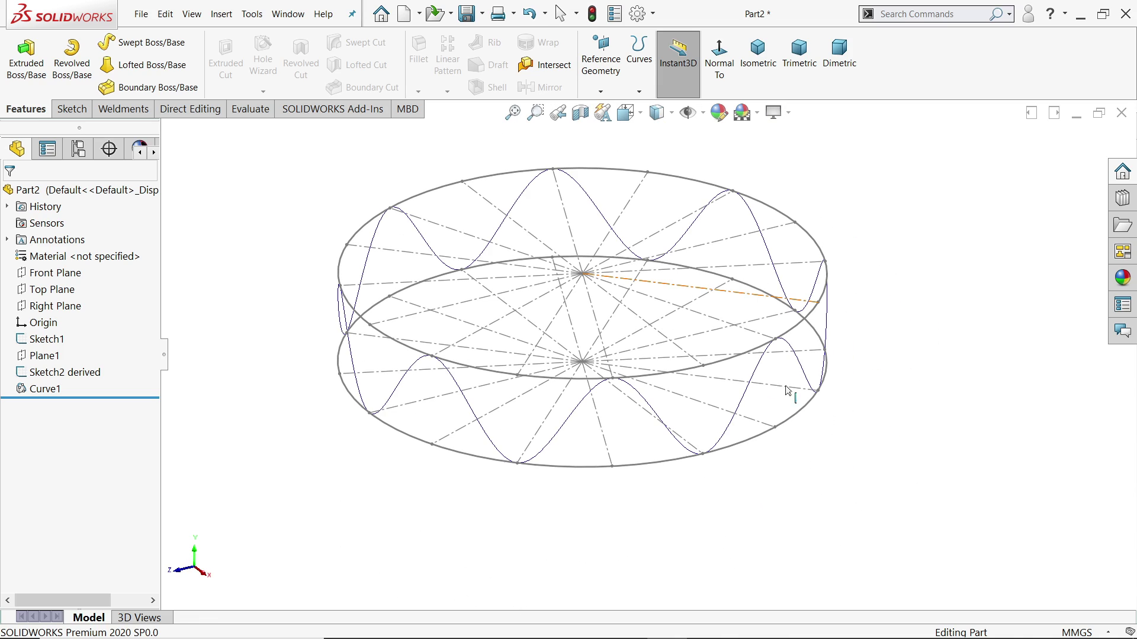
Sweep a circular profile of 3 mm diameter along the closed wave curve to form the solid ring
{"action": "left_click", "coordinate": [156, 44]}
{"action": "left_click", "coordinate": [65, 256]}
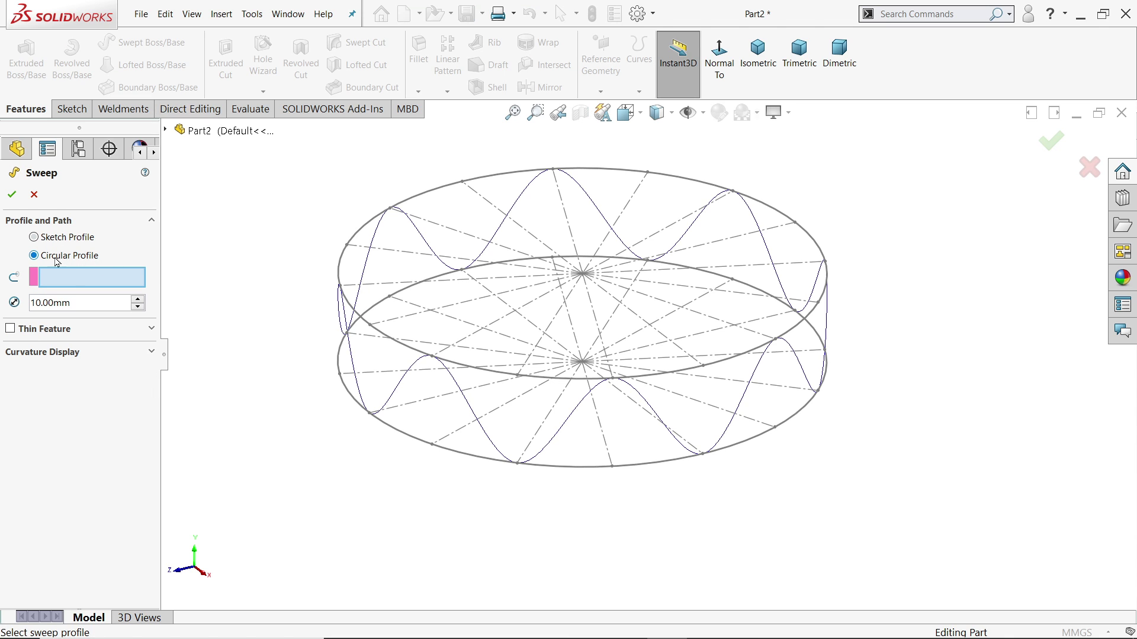
{"action": "left_click_drag", "start_coordinate": [80, 303], "coordinate": [27, 295]}
{"action": "type", "text": "3"}
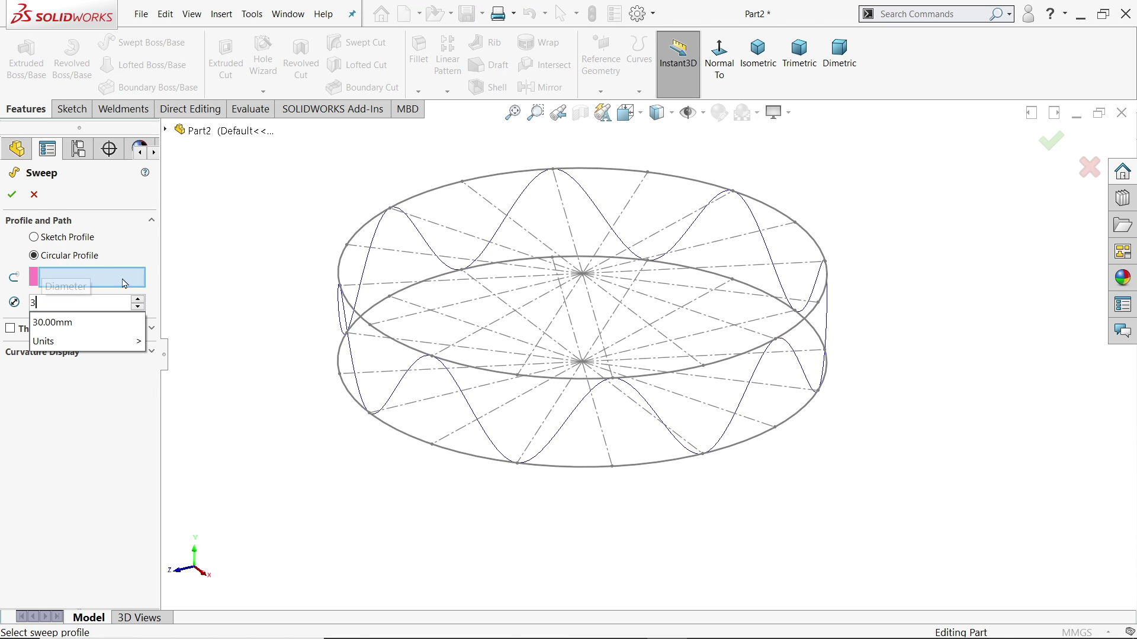
{"action": "key", "text": "Tab"}
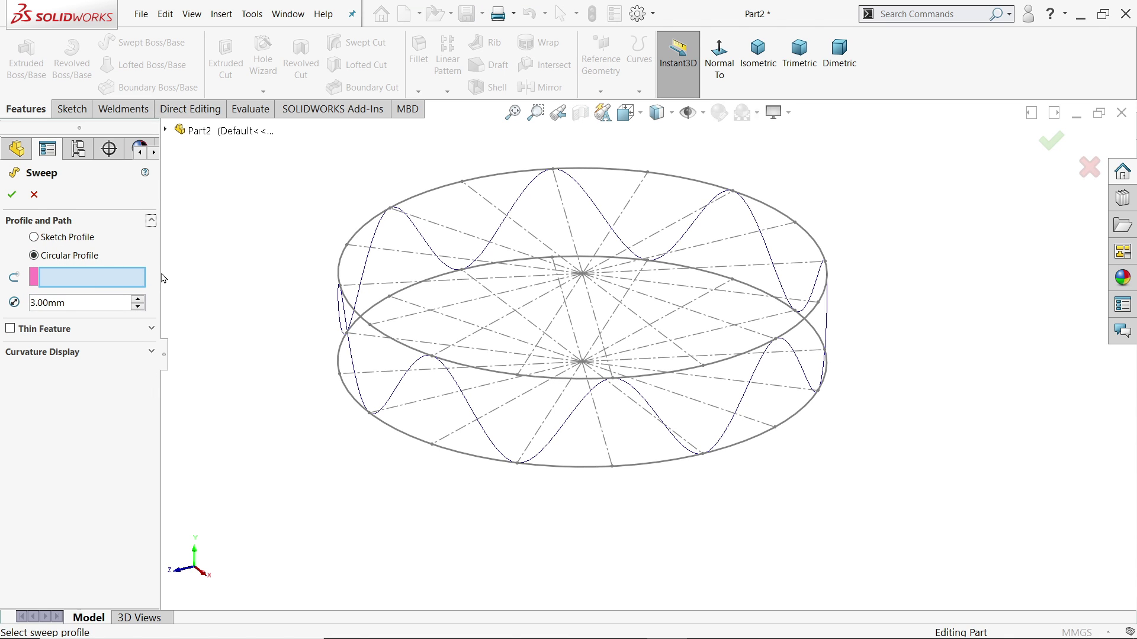
{"action": "left_click", "coordinate": [351, 362]}
{"action": "middle_click_drag", "start_coordinate": [607, 451], "coordinate": [581, 464]}
{"action": "left_click", "coordinate": [61, 332]}
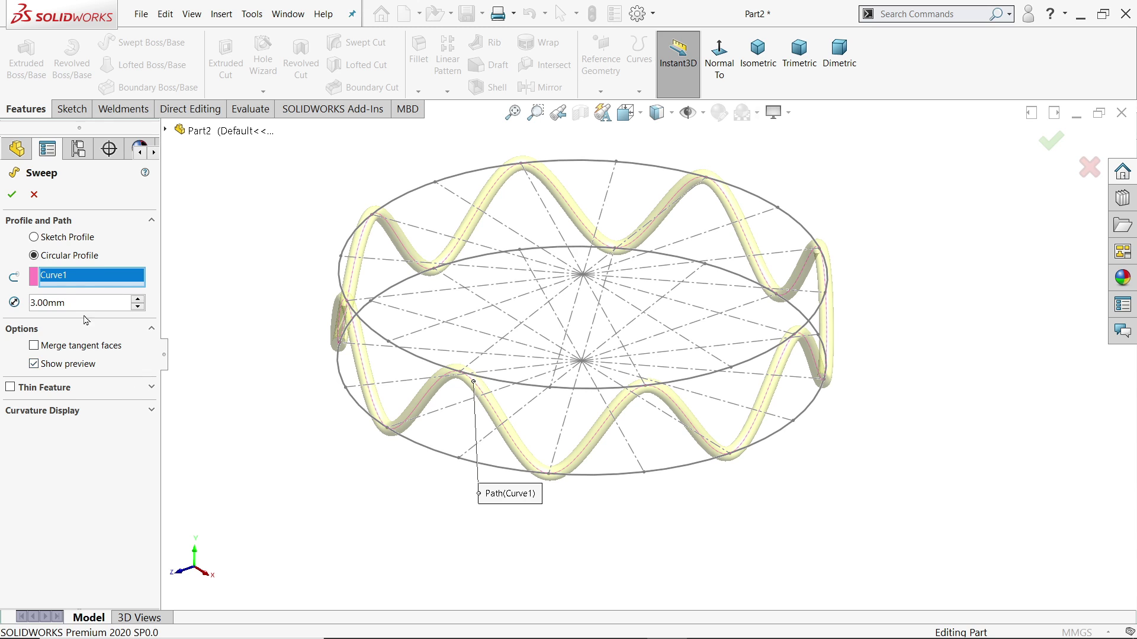
{"action": "key", "text": "Return"}
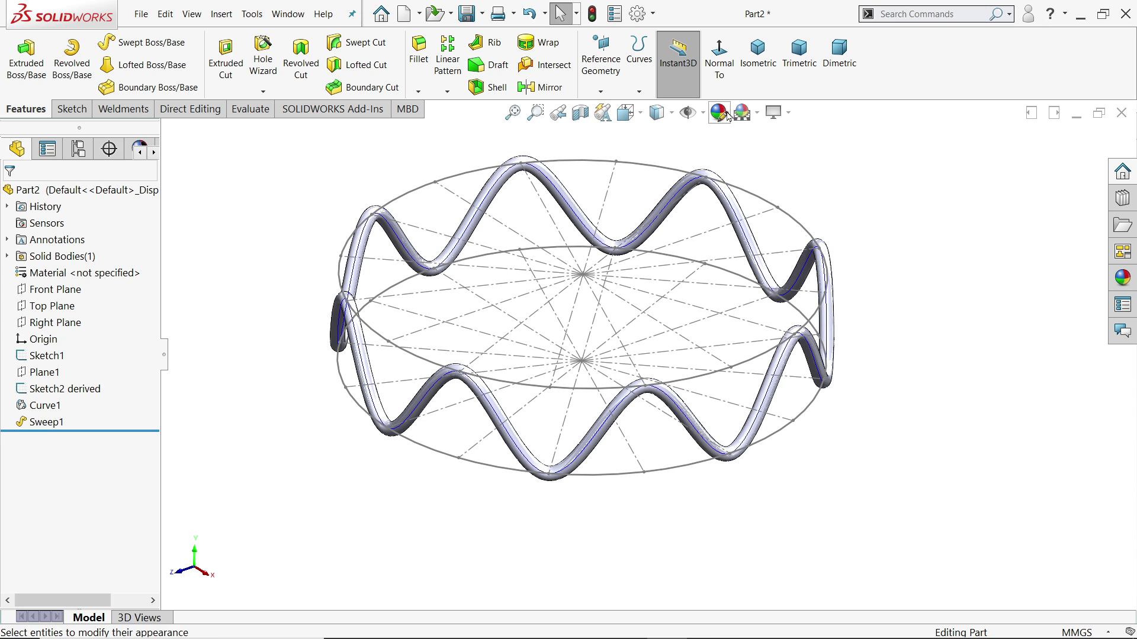
Apply a light violet-blue colour from the standard palette to the whole part
{"action": "left_click", "coordinate": [728, 116]}
{"action": "left_click", "coordinate": [92, 518]}
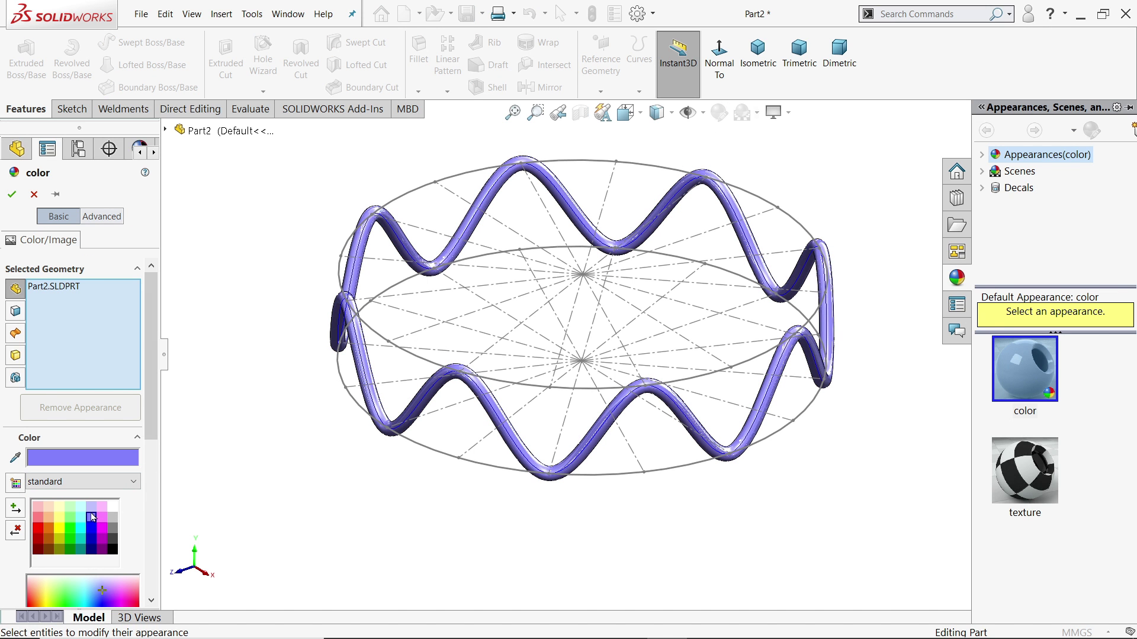
{"action": "left_click", "coordinate": [11, 194]}
{"action": "middle_click_drag", "start_coordinate": [233, 328], "coordinate": [240, 336]}
{"action": "left_click", "coordinate": [639, 59]}
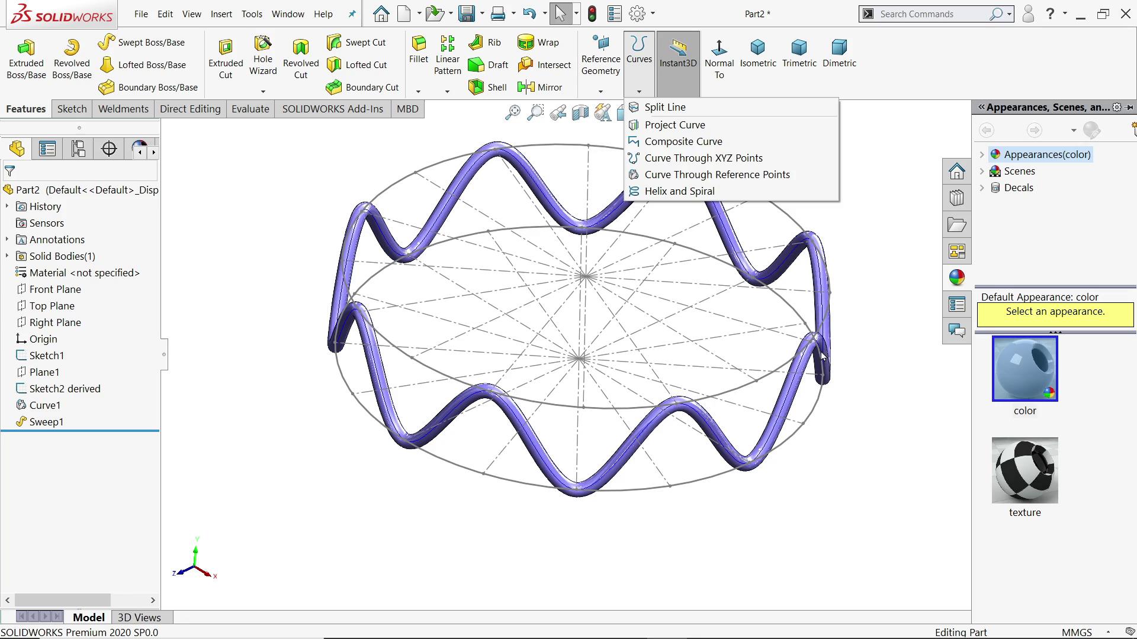
{"action": "left_click", "coordinate": [863, 371]}
{"action": "mouse_move", "coordinate": [863, 371]}
{"action": "middle_mouse_down"}
{"action": "mouse_move", "coordinate": [845, 350]}
{"action": "mouse_move", "coordinate": [832, 373]}
{"action": "mouse_move", "coordinate": [842, 361]}
{"action": "mouse_move", "coordinate": [847, 386]}
{"action": "middle_mouse_up"}
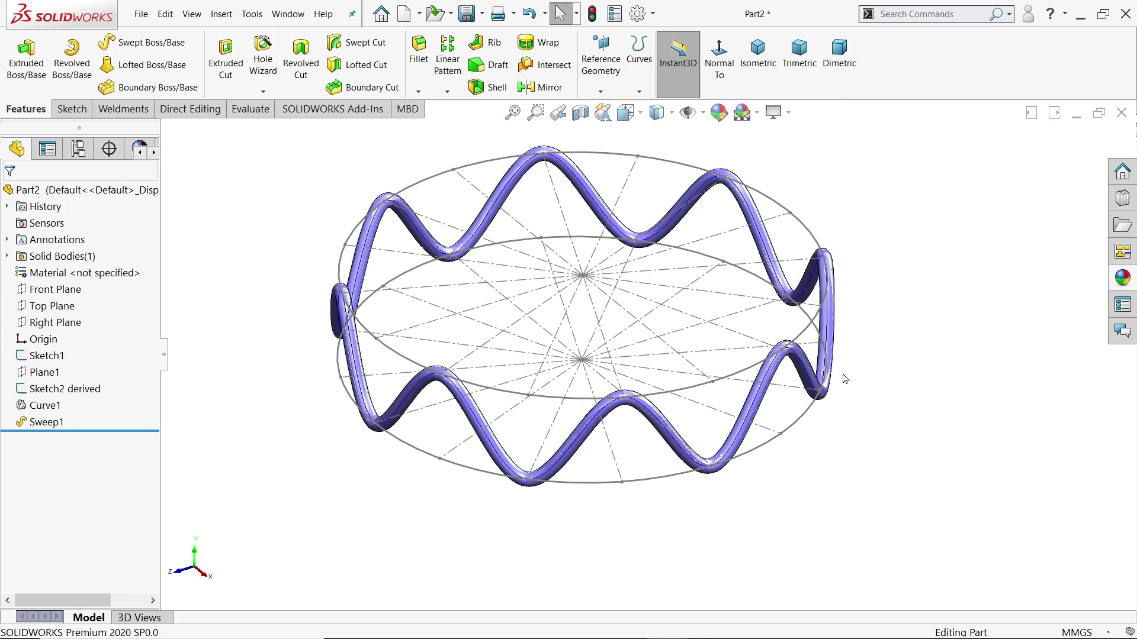